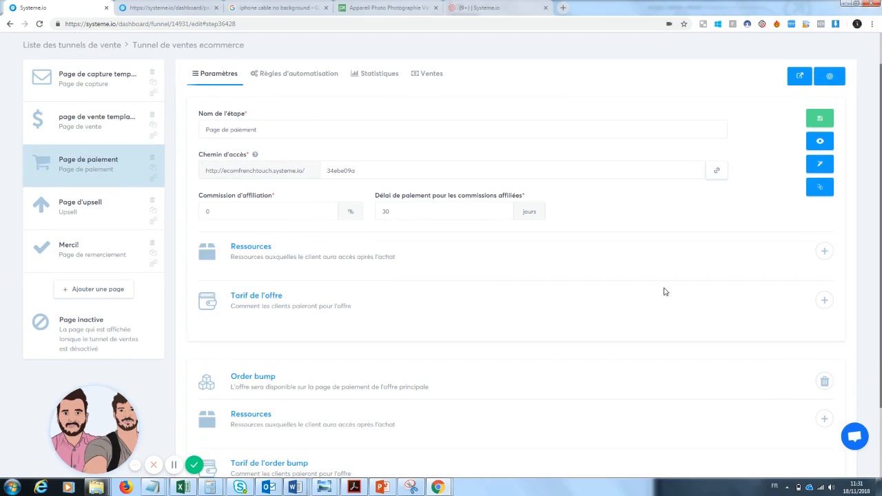
Add a Produit physique resource to the payment page's main offer and choose Zoom téléphone as the product
left_click(825, 252)
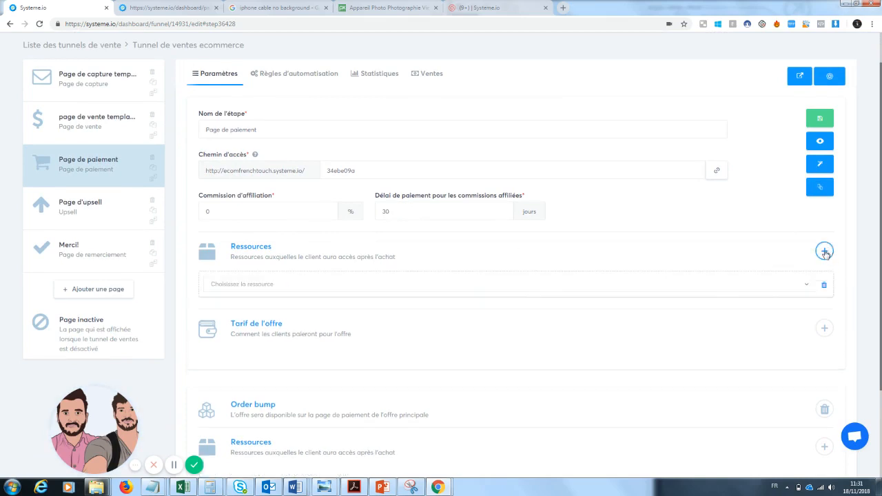
left_click(431, 284)
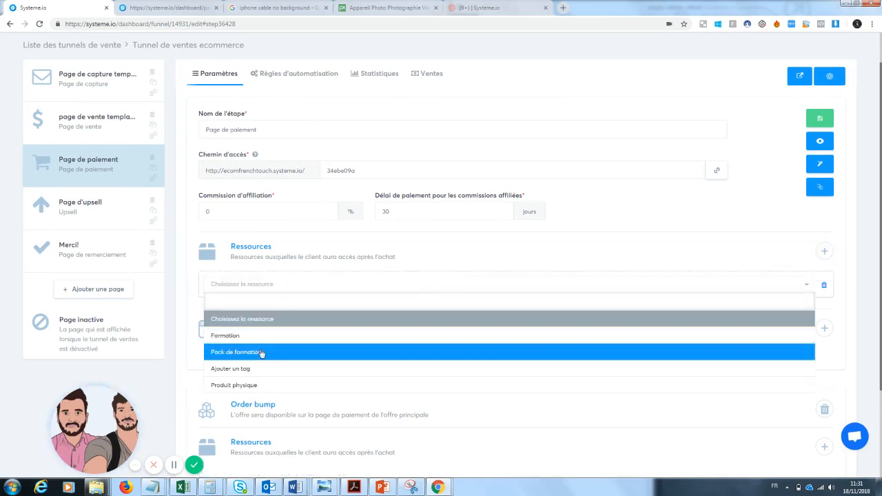
left_click(255, 384)
left_click(286, 314)
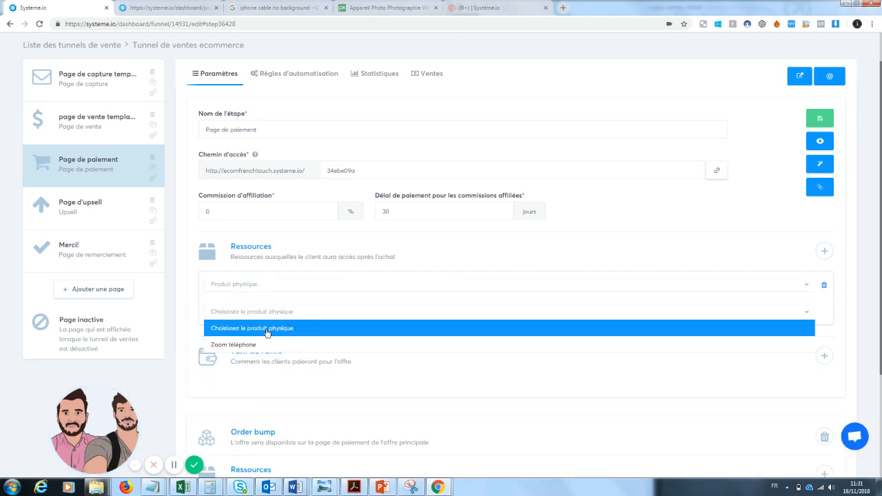
left_click(259, 347)
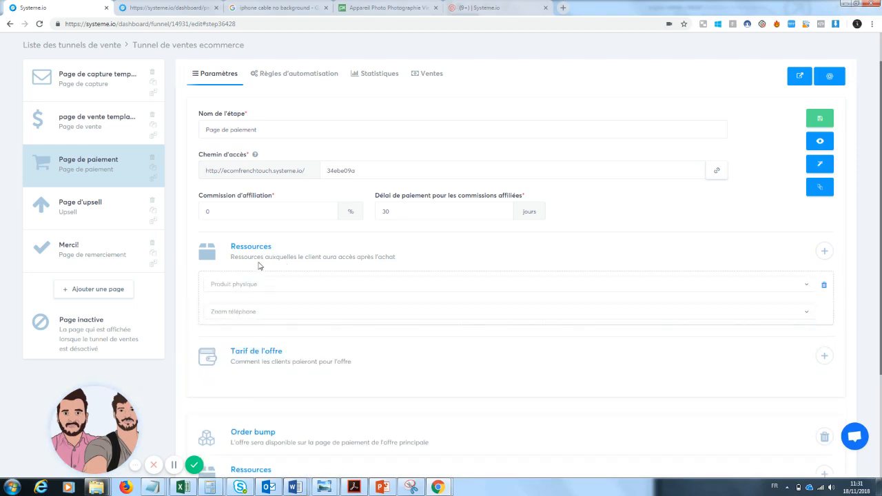
Start a new price for the main offer with "zoom téléphone" as offer name, product name and transaction description
scroll(865, 111, "up", 1)
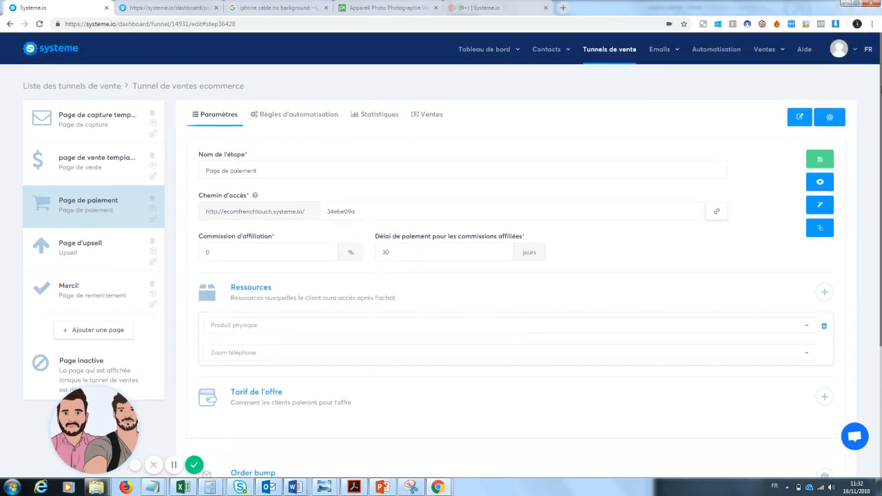
mouse_move(764, 54)
scroll(874, 276, "down", 2)
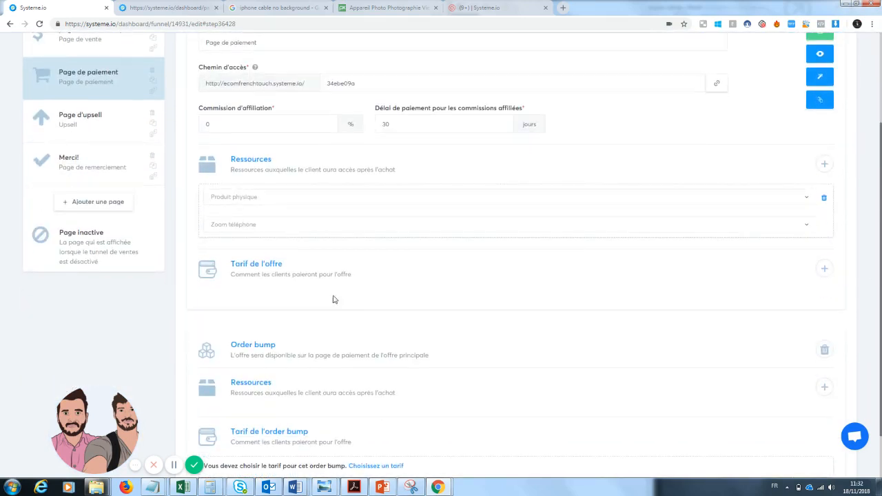
left_click(825, 268)
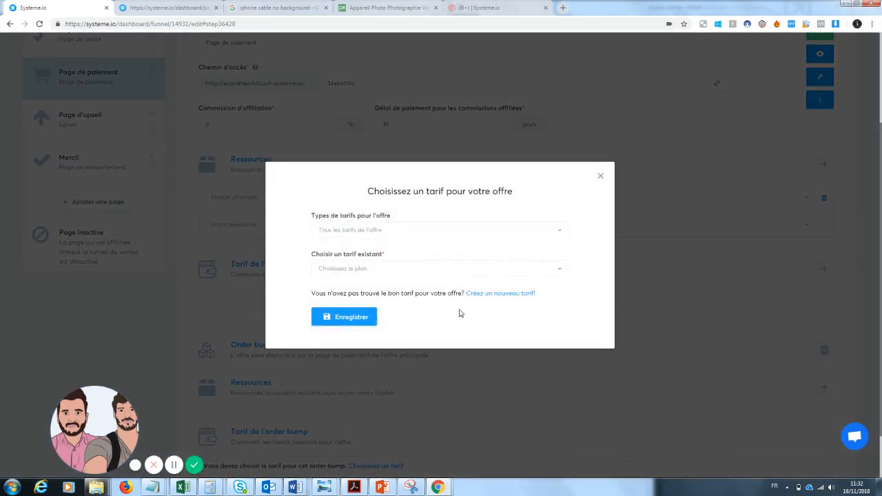
left_click(503, 297)
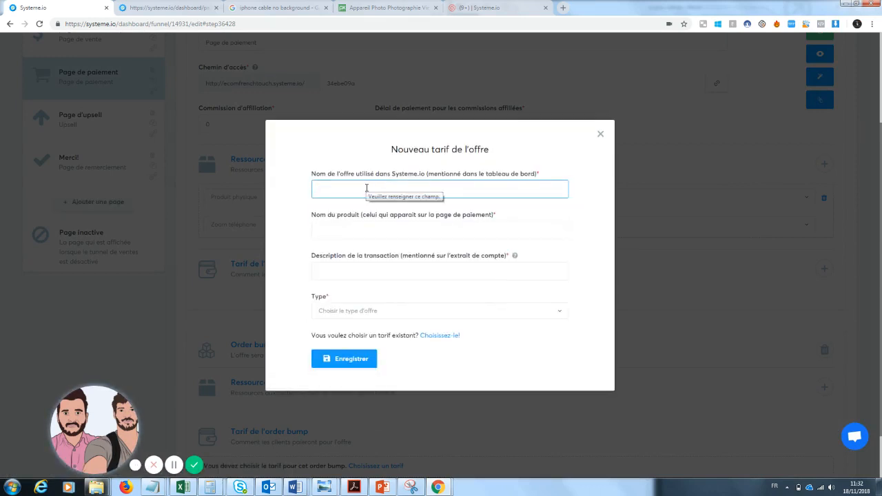
type("zoom telep")
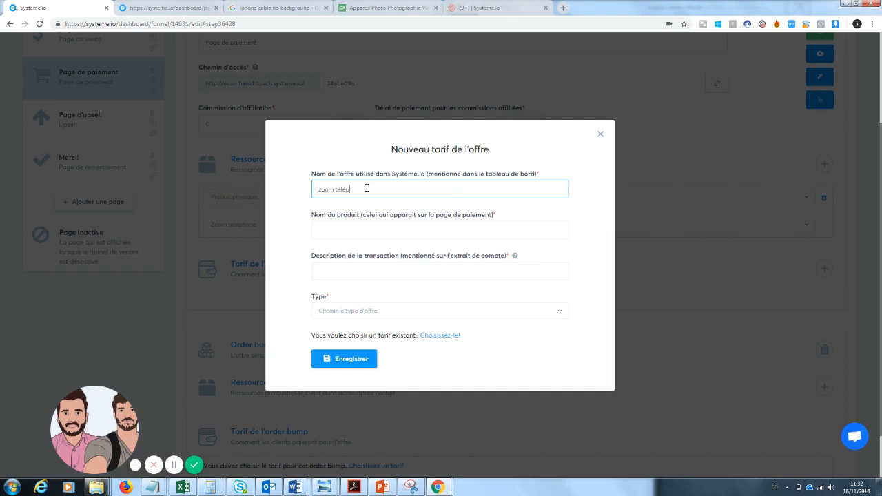
type("téléphone")
key("Tab")
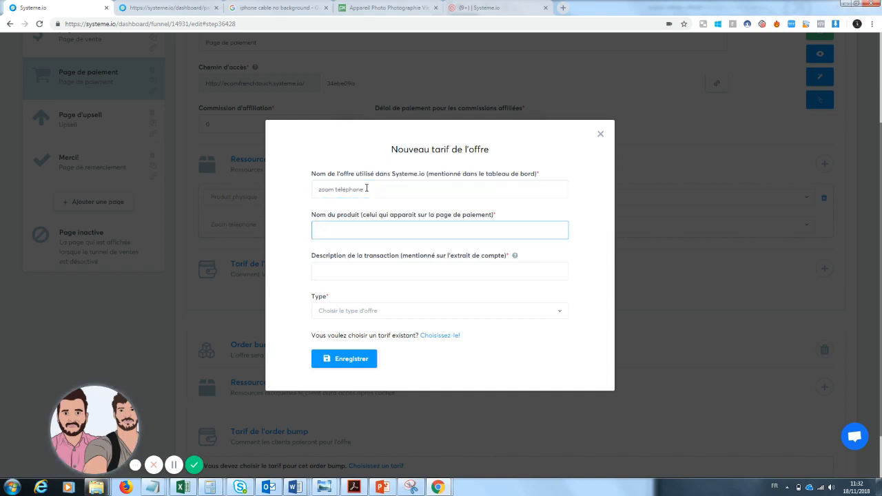
type("zoom téléphone")
key("Tab")
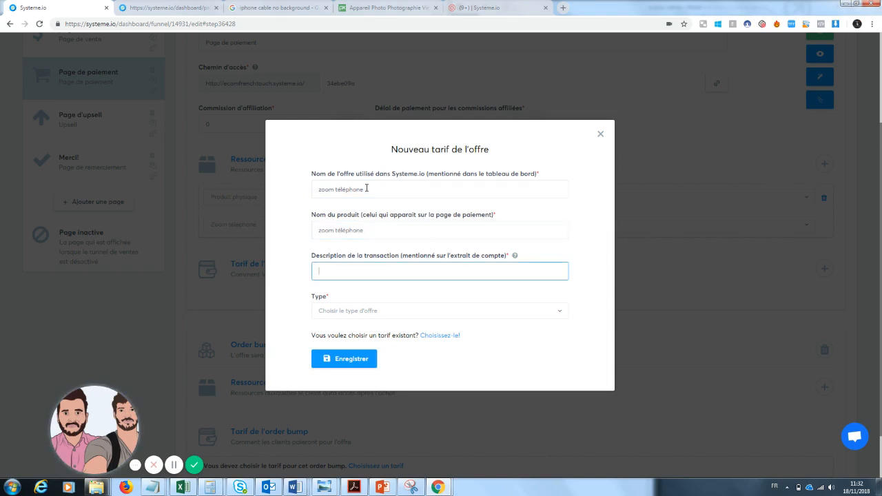
type("zoom téléphone")
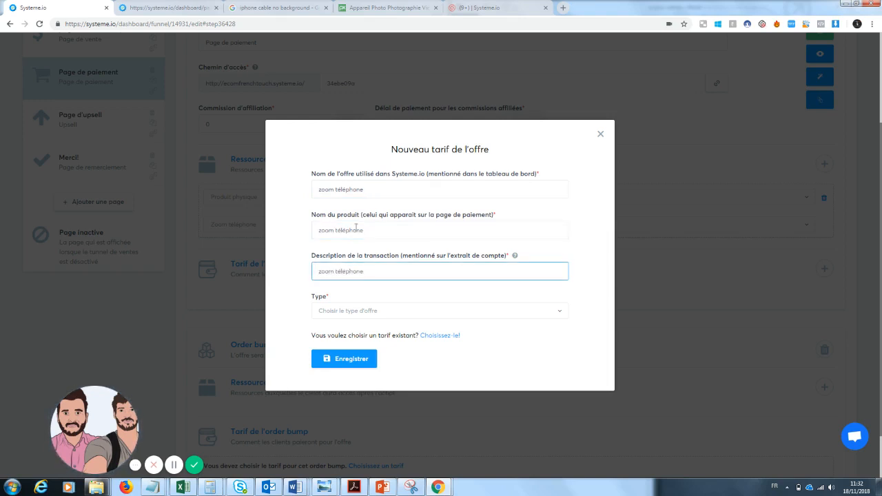
Change the product name shown on the payment page to "zoom'Pro"
left_click_drag(375, 230, 335, 233)
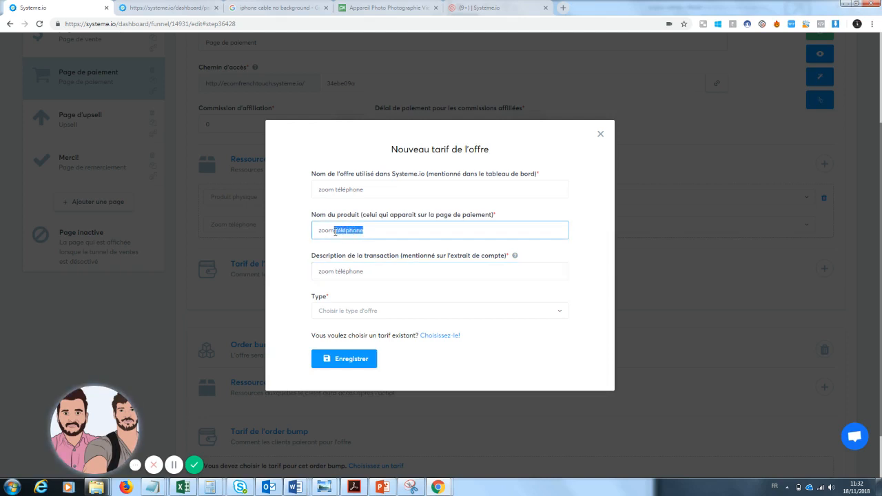
key("BackSpace")
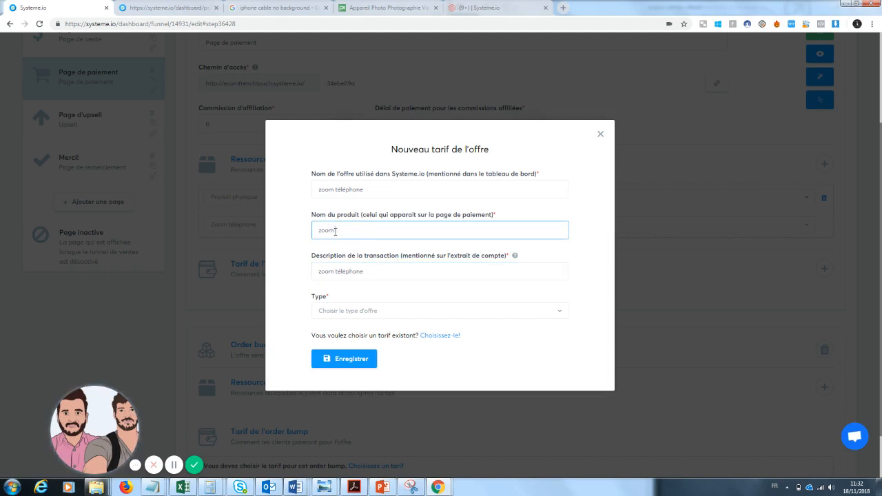
type("Pro")
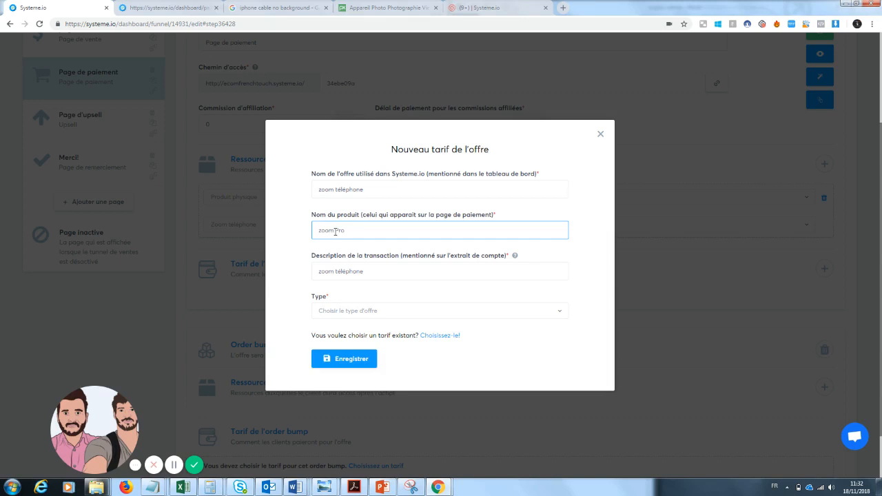
Set the price type to Paiement unique with a payment amount of 19.99 € and try to save it
left_click(335, 314)
left_click(332, 344)
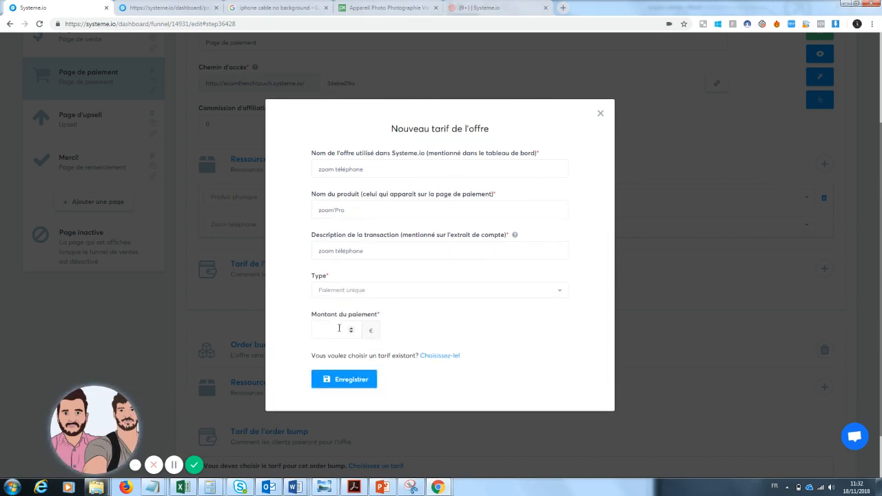
left_click(349, 331)
type("20")
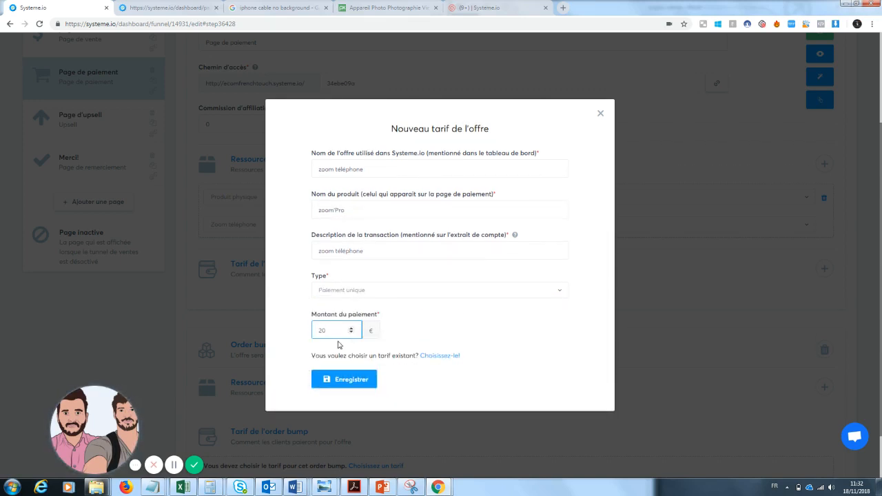
key("BackSpace")
key("BackSpace")
type("19.99")
left_click(349, 378)
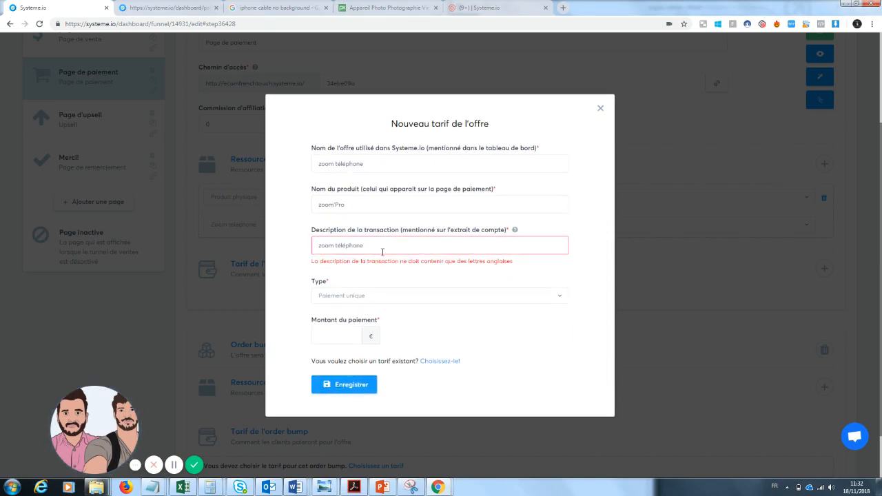
Correct the transaction description to "zoom telephone" without accents, set the payment amount to 20 € and save the price
left_click(346, 246)
key("BackSpace")
type("ele")
left_click(353, 389)
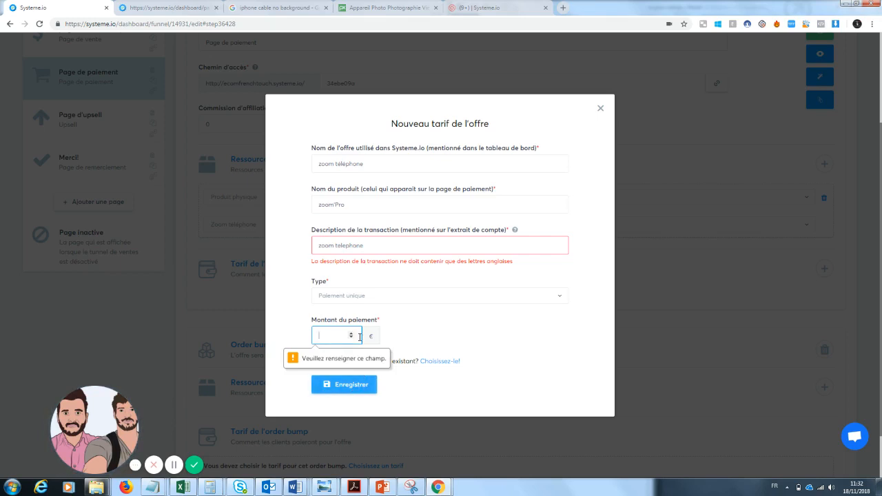
type("20")
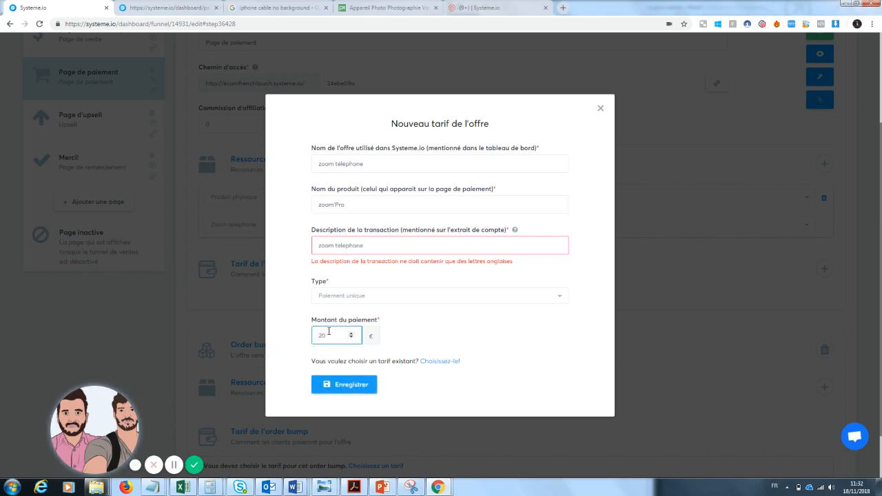
left_click(346, 385)
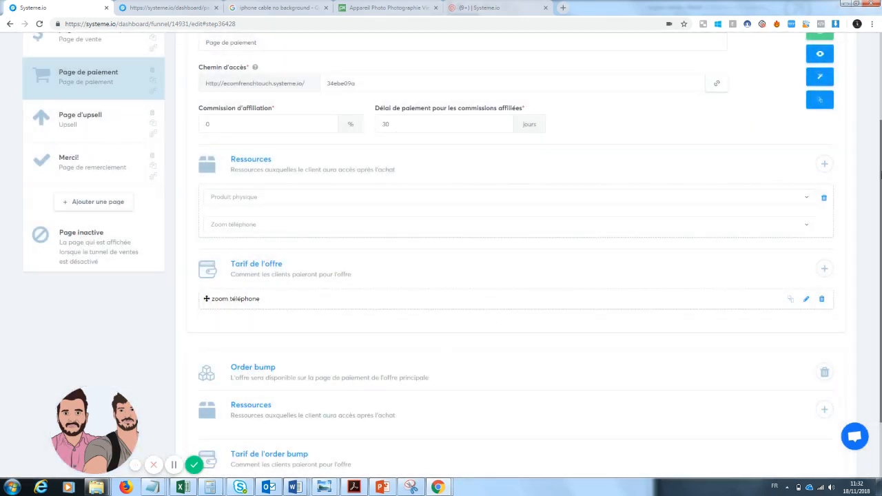
Add a Produit physique resource to the order bump, leaving its product unselected
scroll(313, 254, "down", 2)
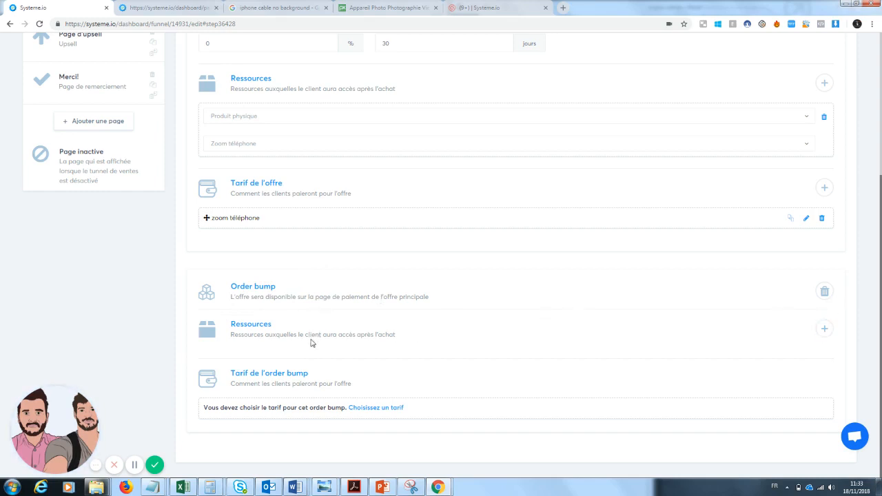
left_click(821, 333)
left_click(756, 371)
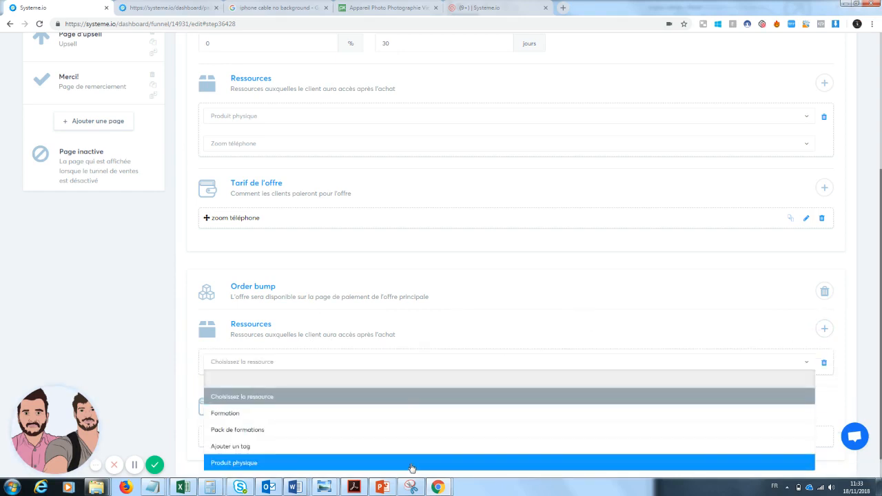
left_click(412, 468)
left_click(399, 397)
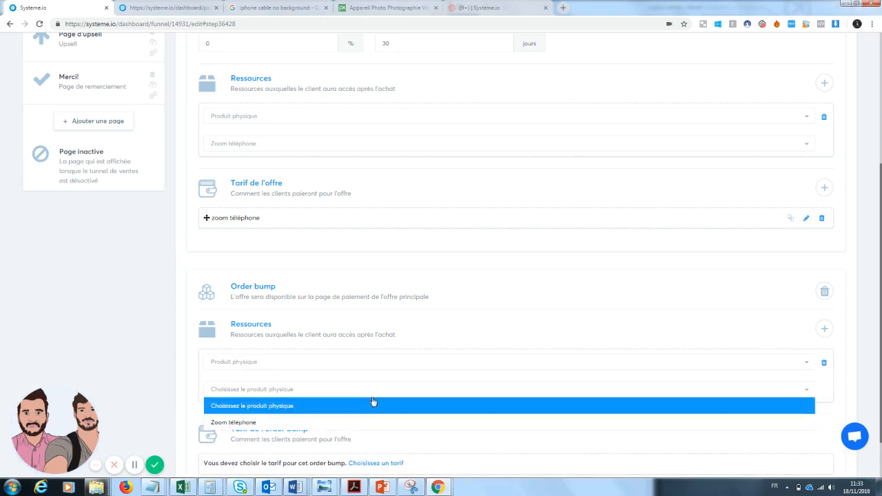
left_click(751, 335)
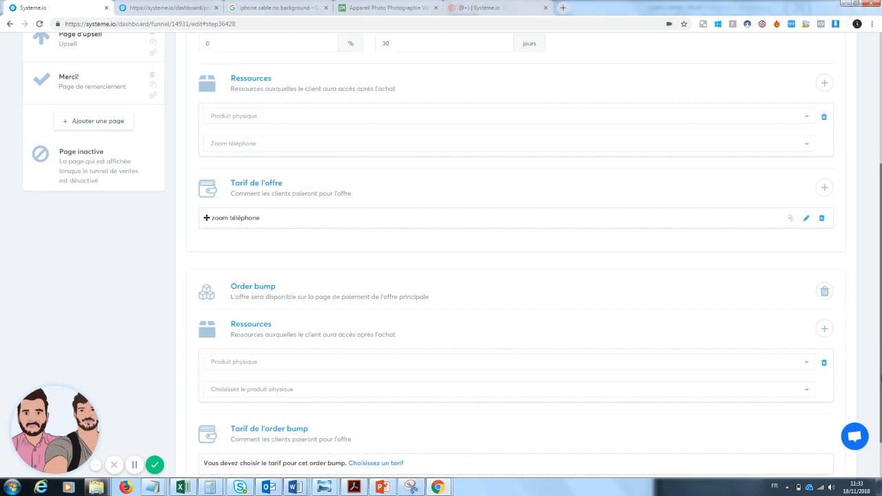
Try to save the payment step, and delete the order bump's incomplete physical product resource
scroll(825, 168, "up", 5)
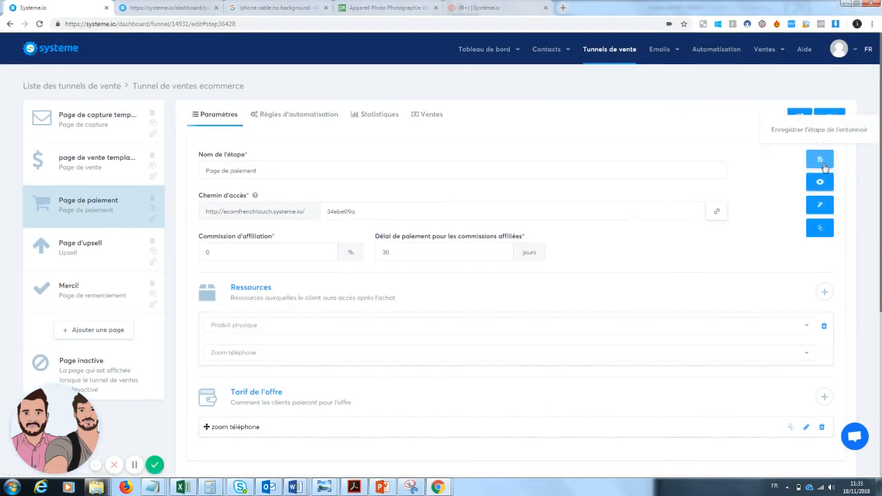
left_click(820, 160)
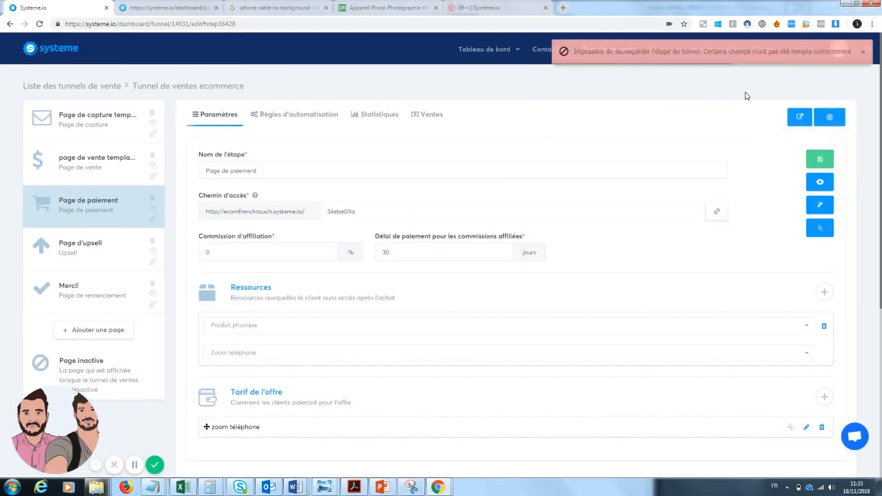
scroll(747, 96, "down", 3)
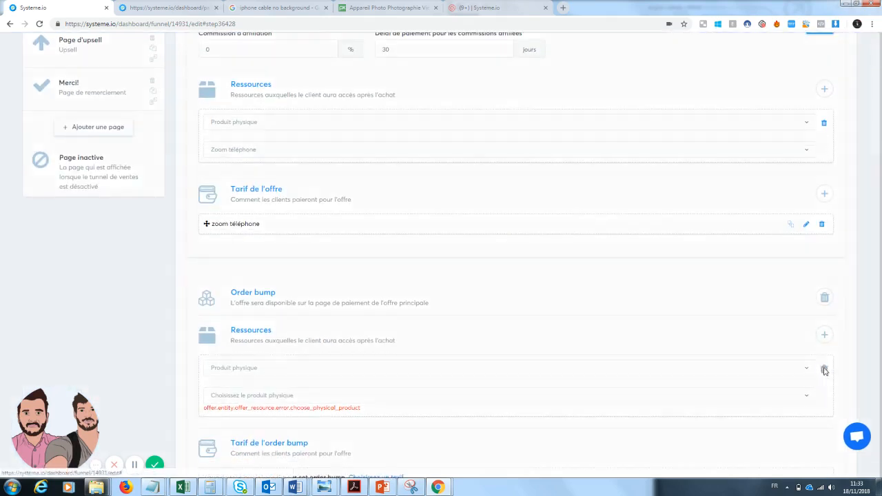
left_click(823, 369)
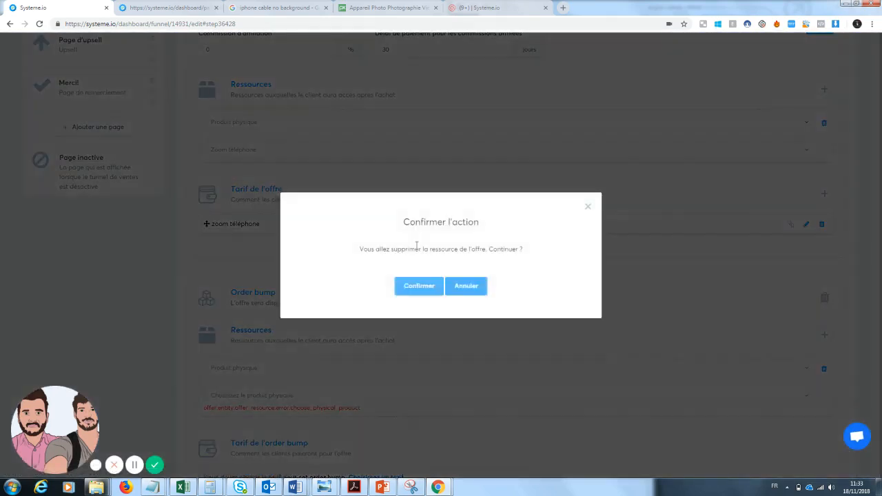
left_click(419, 286)
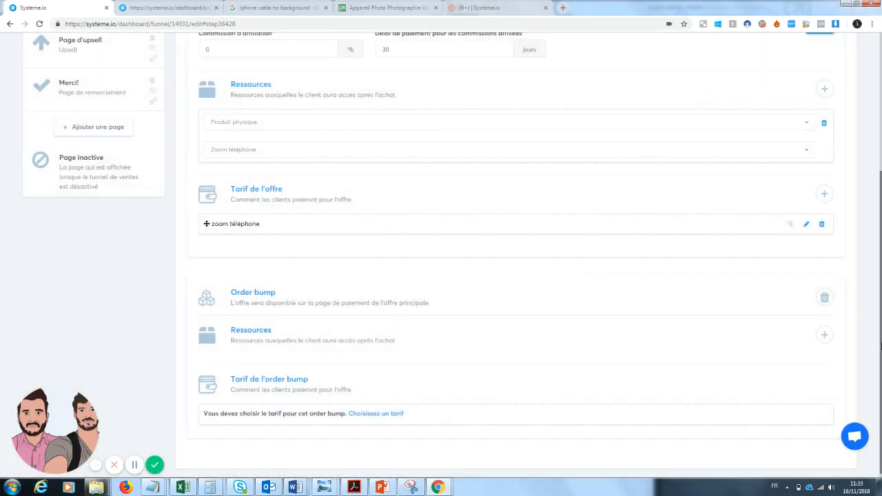
Create a new product named "order bund lave écran téléphone" in the sales product list and save it
mouse_move(771, 60)
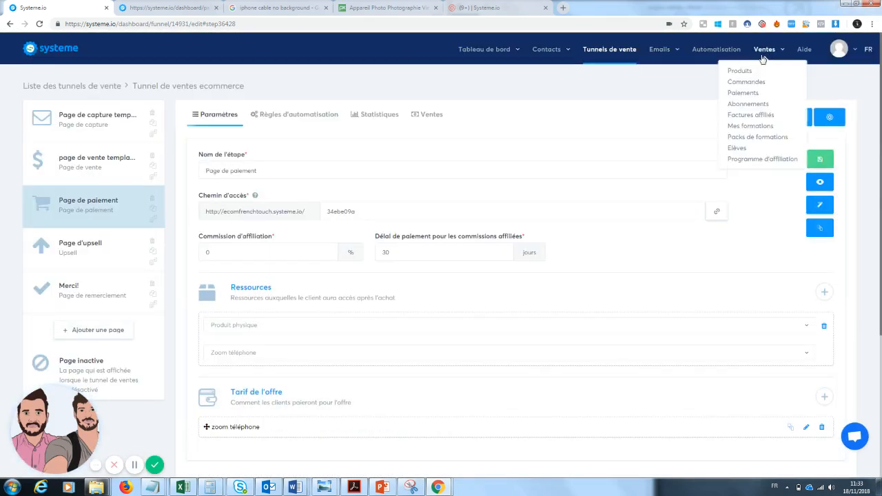
left_click(743, 72)
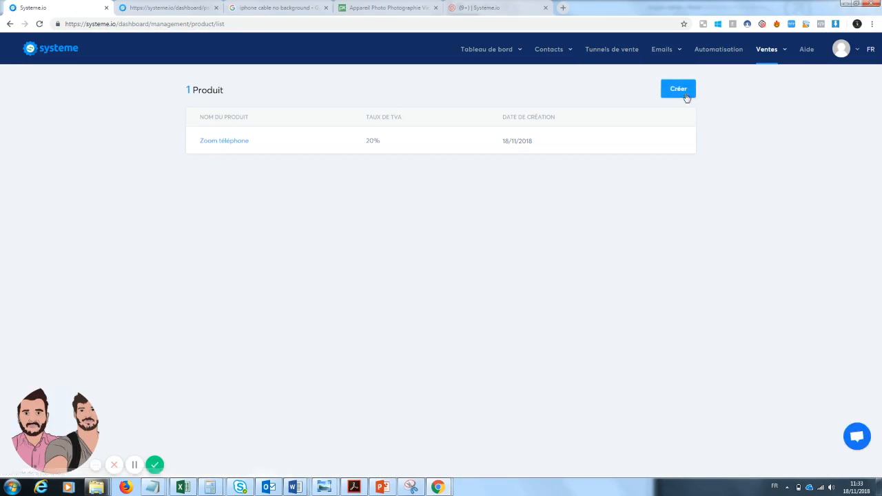
left_click(688, 88)
left_click(398, 231)
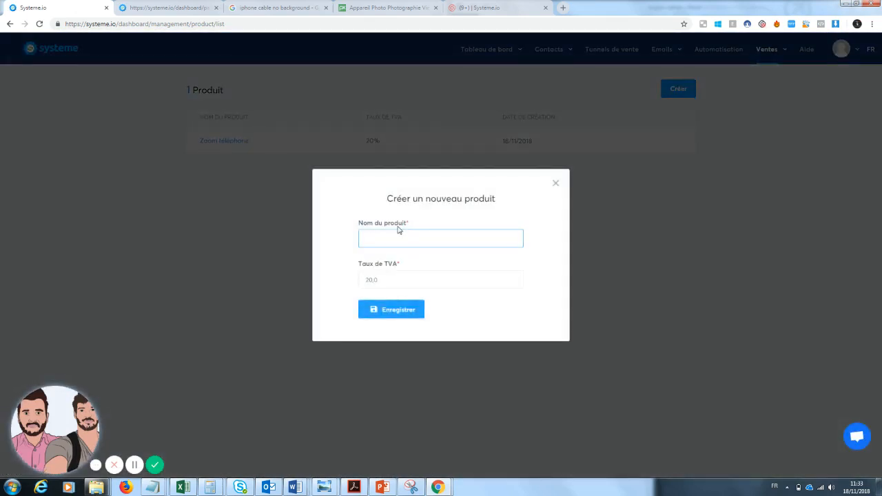
type("cader bu")
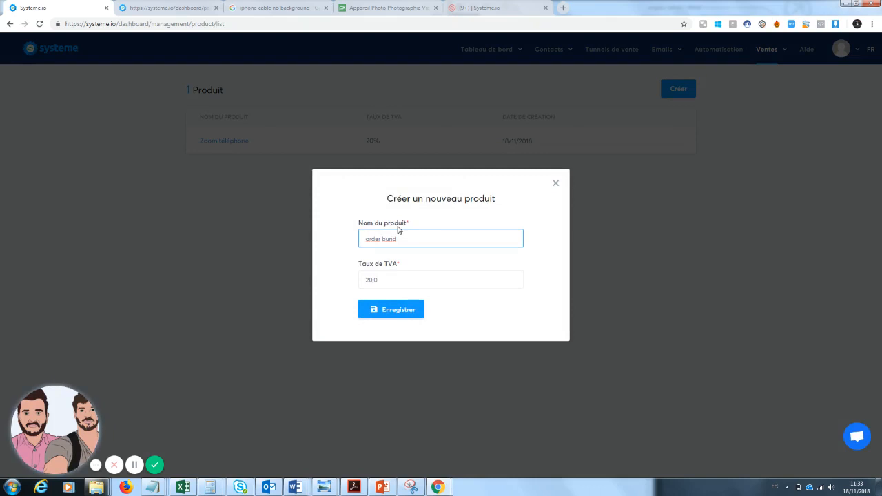
type("nd lave é")
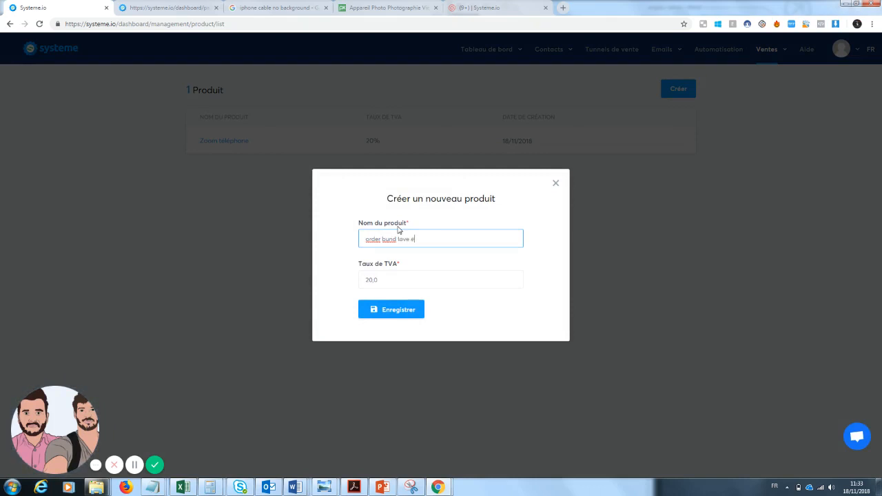
type("cran téléphone")
left_click(390, 313)
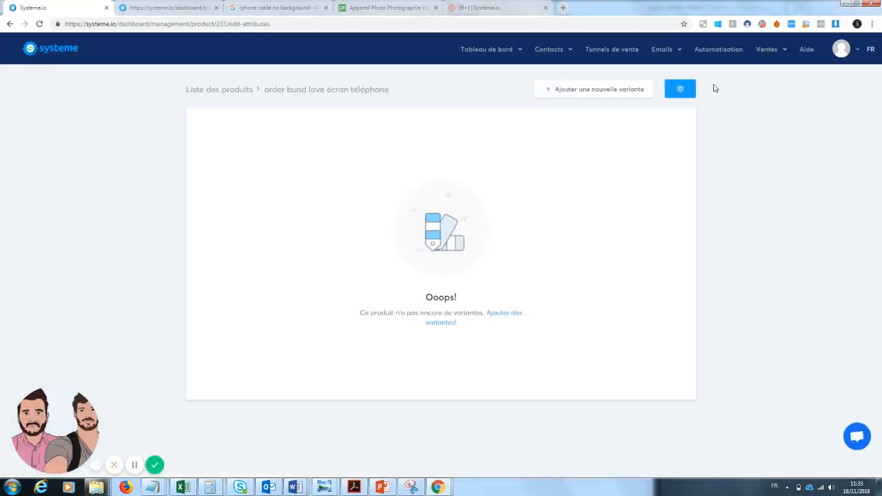
Return to the funnel's payment page and add the Produit physique "order bund lave écran téléphone" as the order bump's resource
left_click(612, 52)
left_click(93, 173)
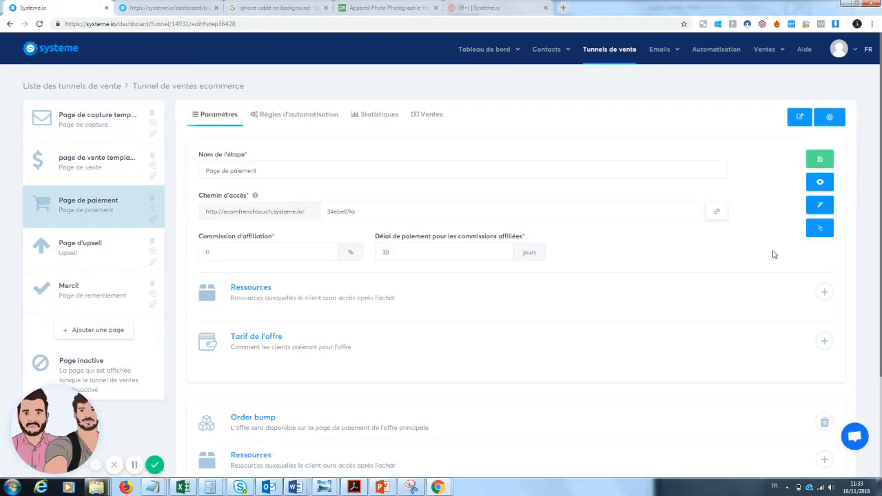
scroll(877, 345, "down", 1)
left_click(824, 366)
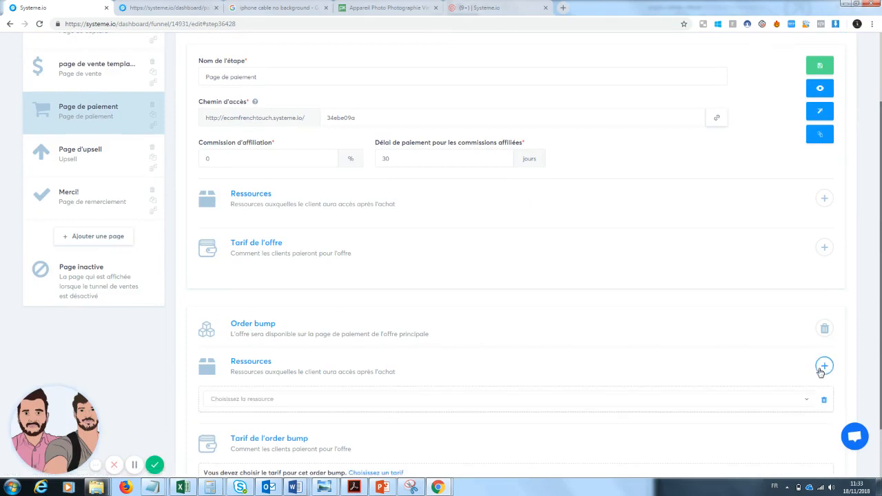
left_click(325, 397)
left_click(262, 382)
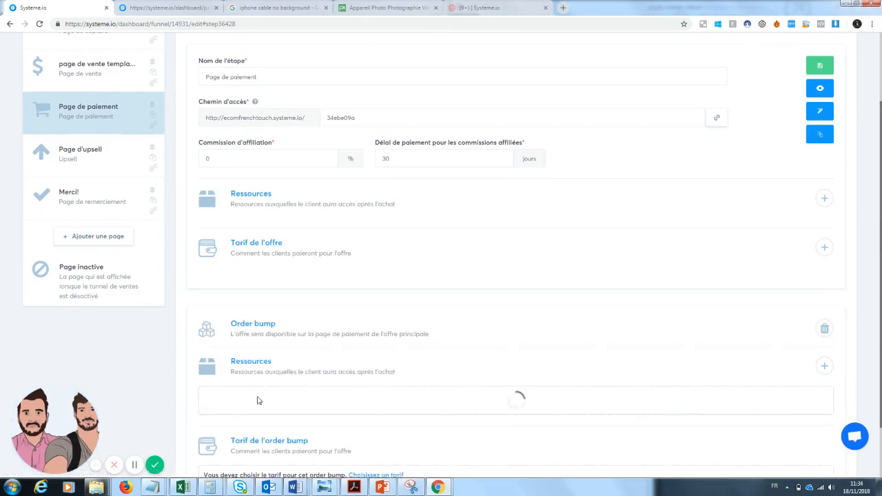
left_click(271, 431)
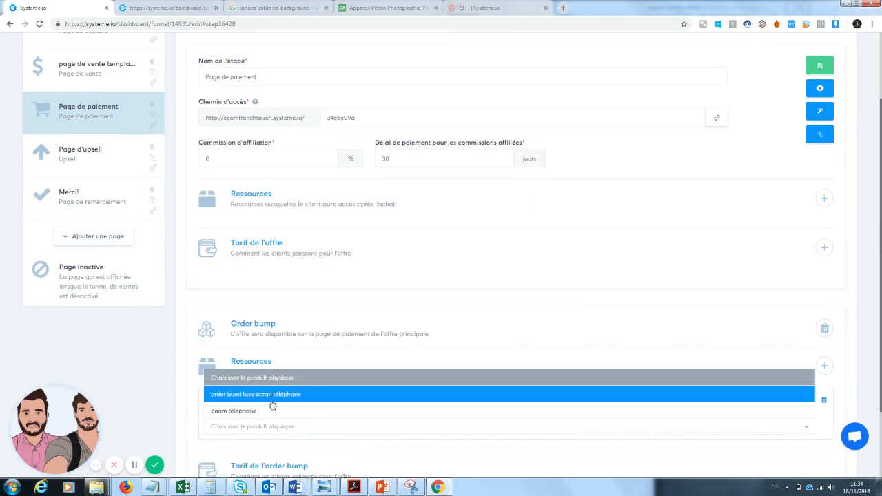
left_click(273, 405)
Start a new price for the order bump with the internal offer name "lave écran"
scroll(272, 405, "down", 2)
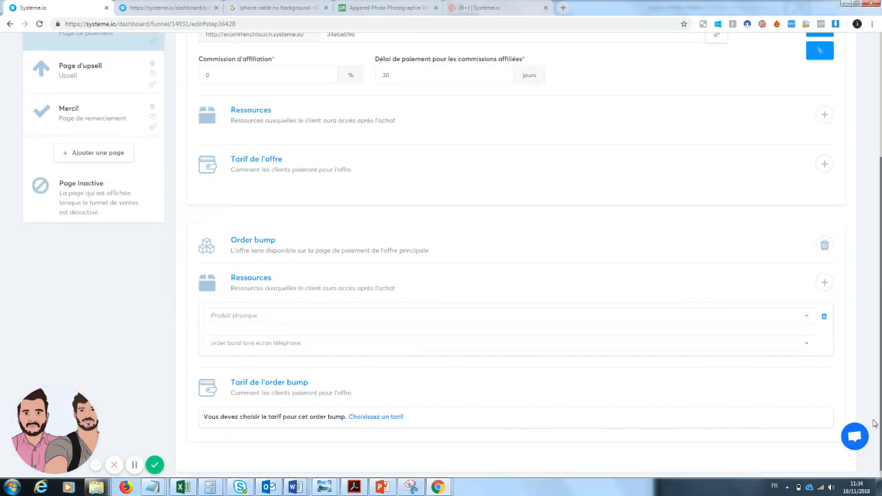
left_click(378, 419)
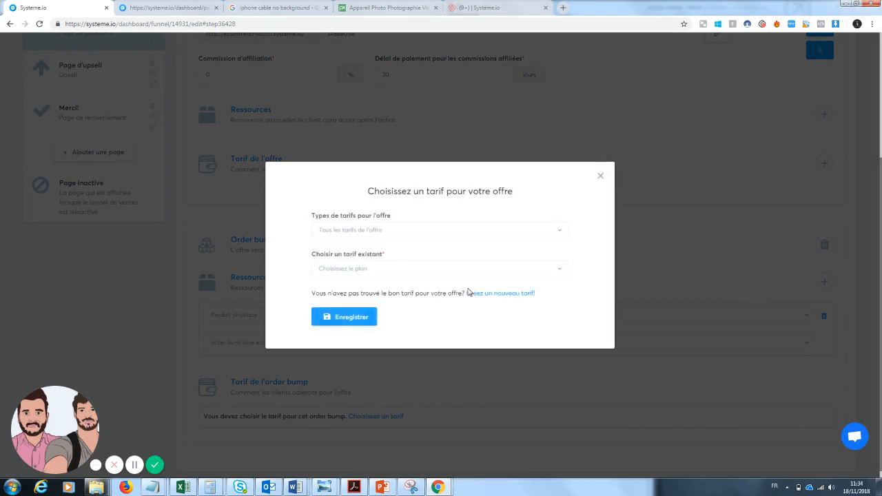
left_click(491, 293)
type("lo")
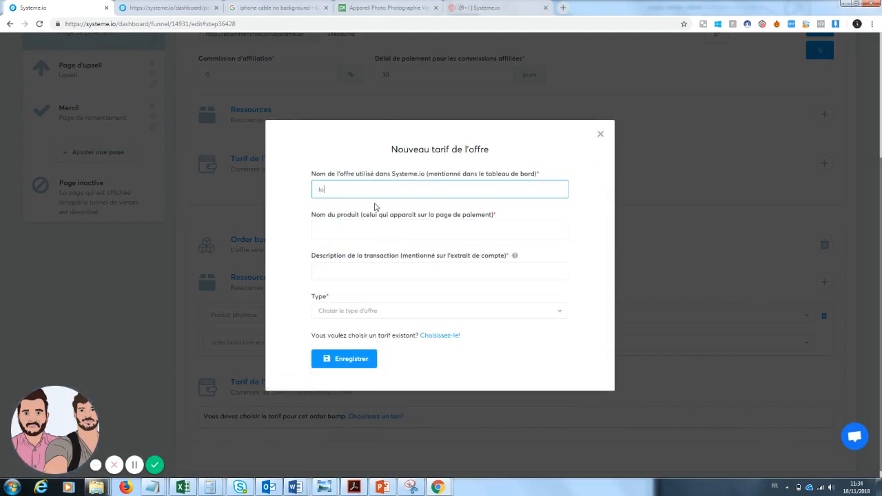
type("ve écran")
Enter "Clean Screnn : l'écran 100% propre" as the product name shown on the payment page
left_click(355, 230)
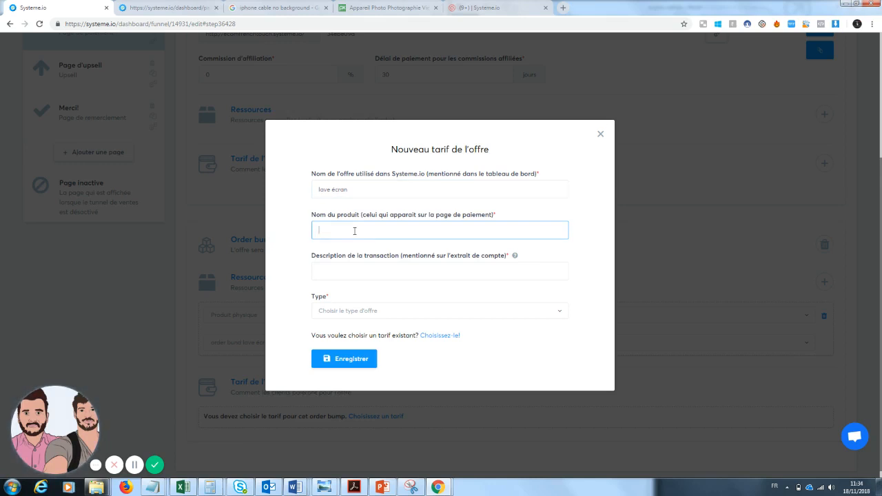
type("C")
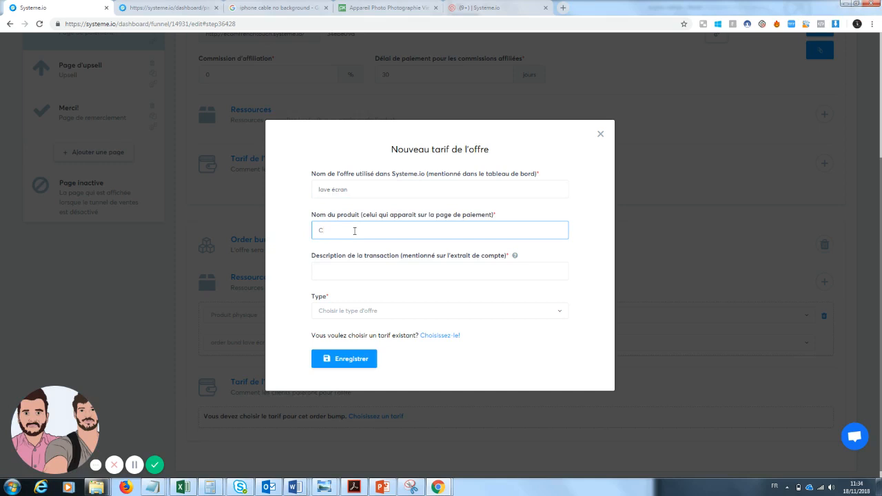
type("lean Screen:")
type(" l'écran 100")
type("% propre")
Set the transaction description to "lave écran", the type to Paiement unique and the payment amount to 10 €, and try to save
left_click(350, 276)
type("lo")
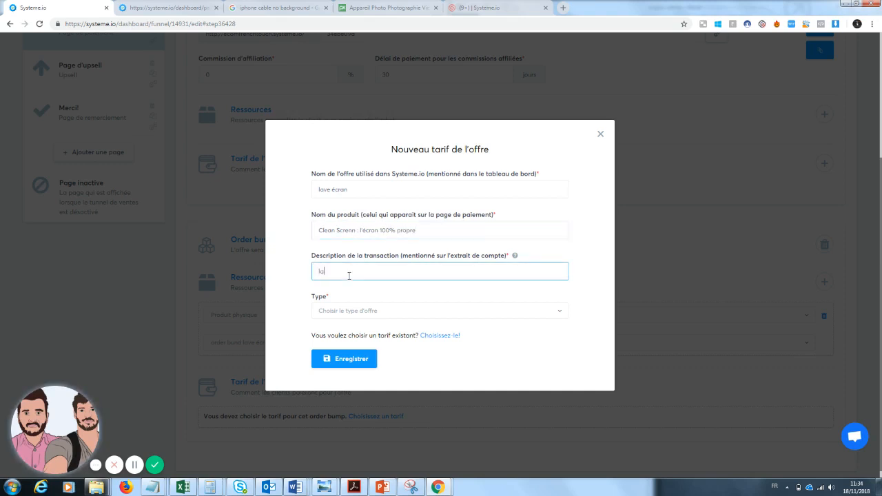
type("ve écran")
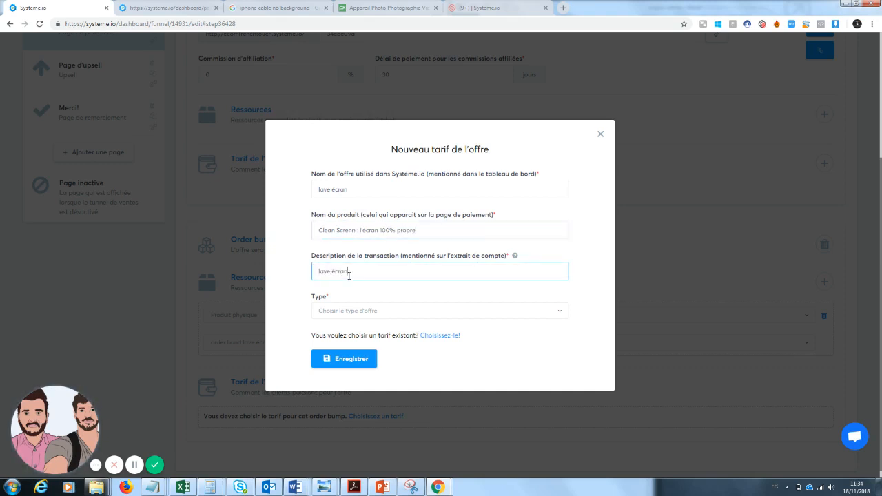
left_click(347, 312)
left_click(344, 343)
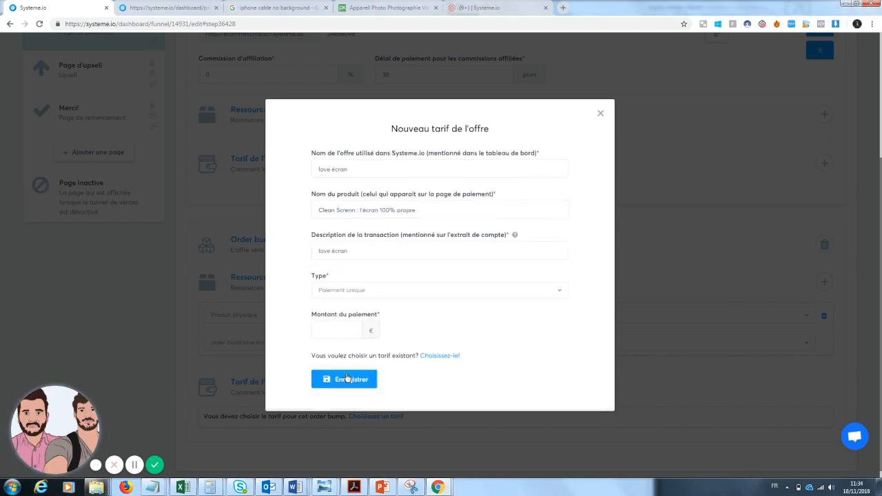
left_click(335, 331)
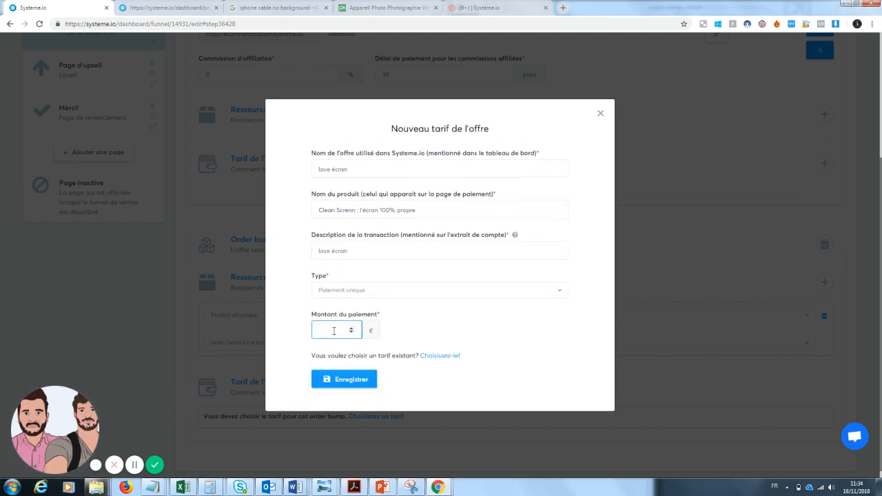
type("10")
left_click(345, 377)
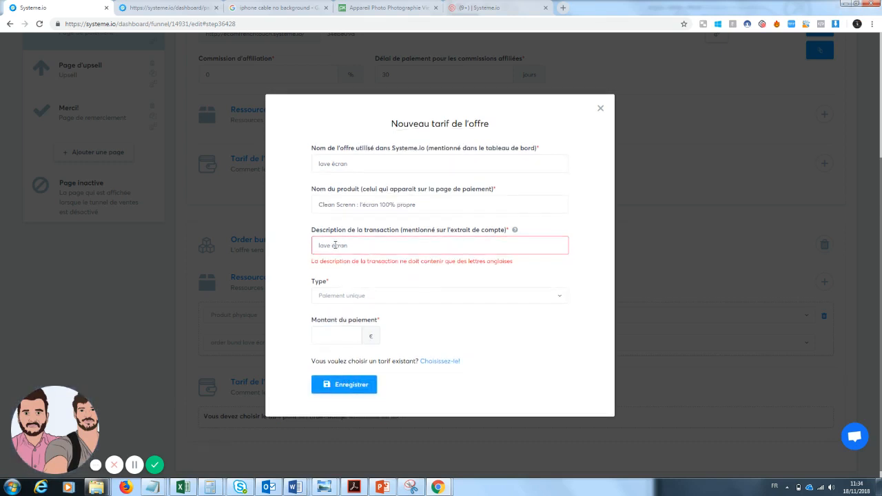
Correct the transaction description to use only English letters, and save the order bump's price and the payment step
key("Tab")
left_click(356, 386)
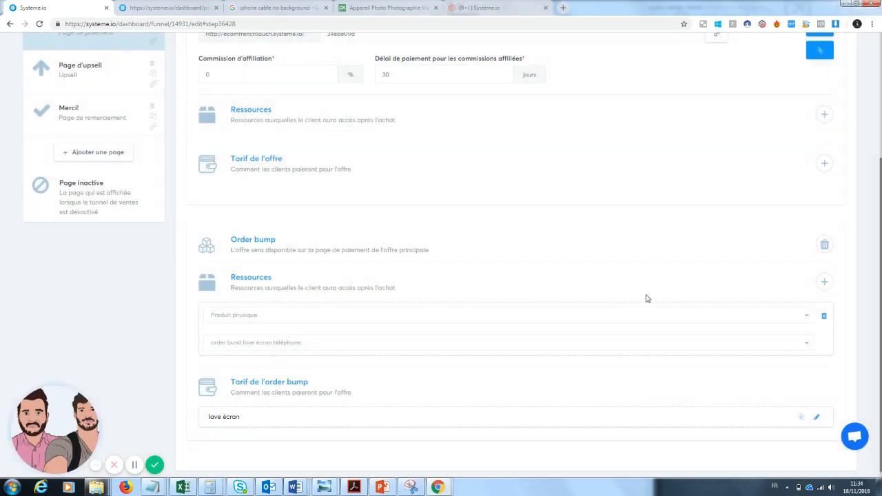
left_click_drag(881, 336, 881, 214)
left_click(818, 157)
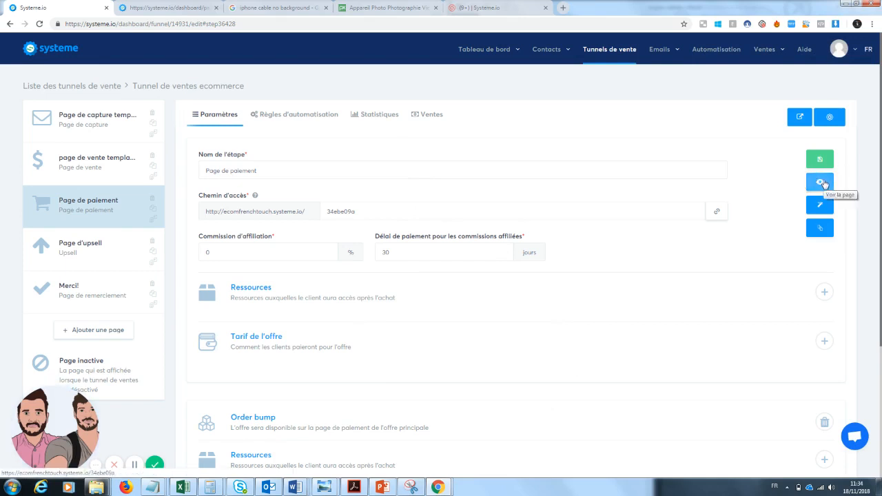
View the published payment page and examine its customer form, product section and payment options
left_click(820, 182)
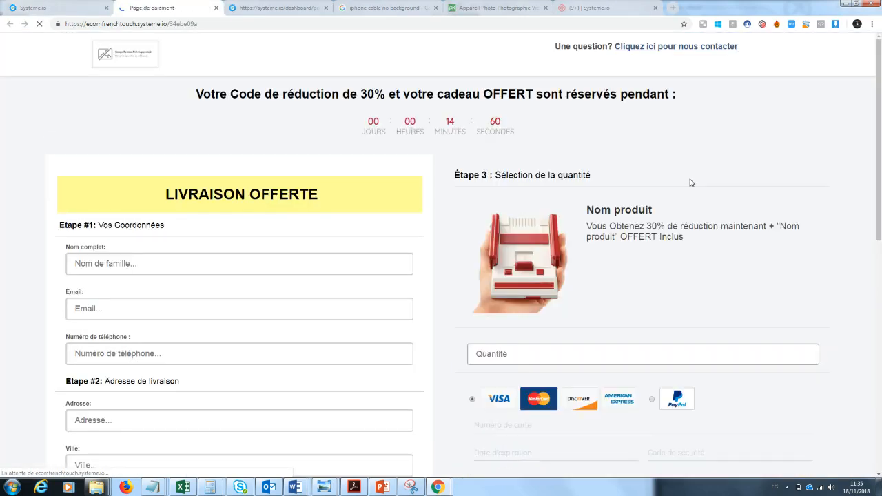
left_click_drag(881, 96, 880, 124)
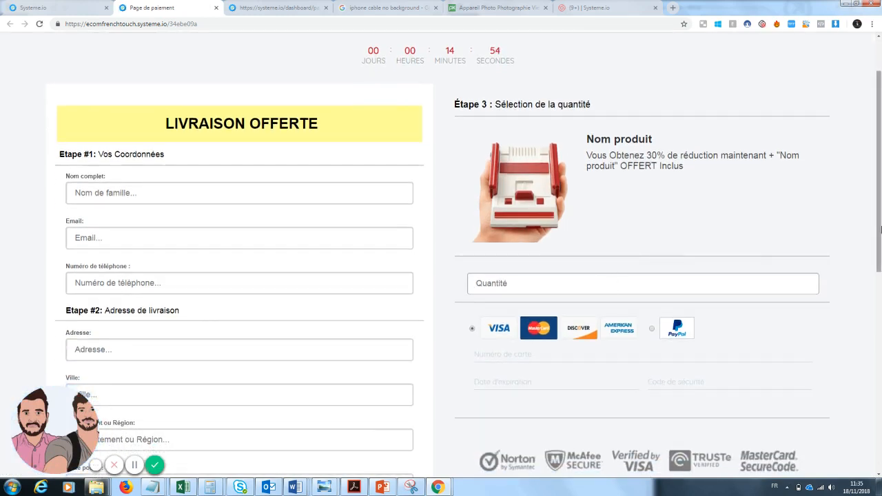
left_click_drag(880, 245, 880, 212)
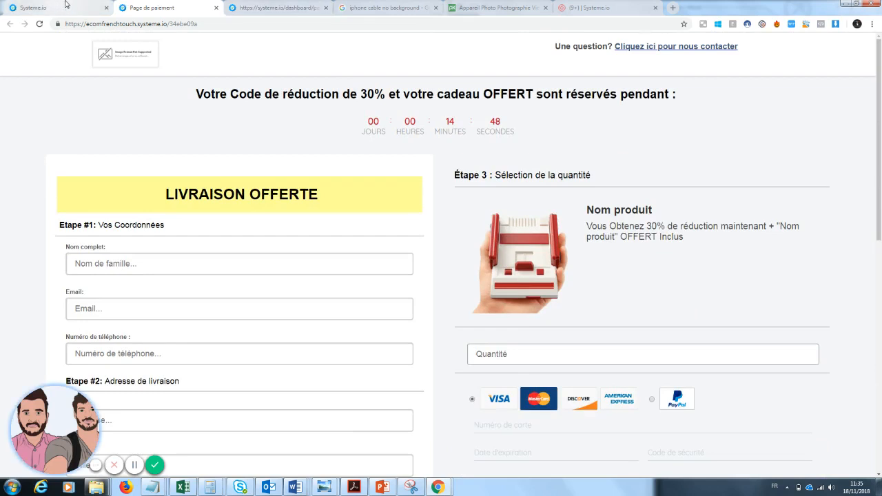
Open the payment page in the page editor and remove "et votre cadeau OFFERT" from the headline above the countdown
left_click(60, 13)
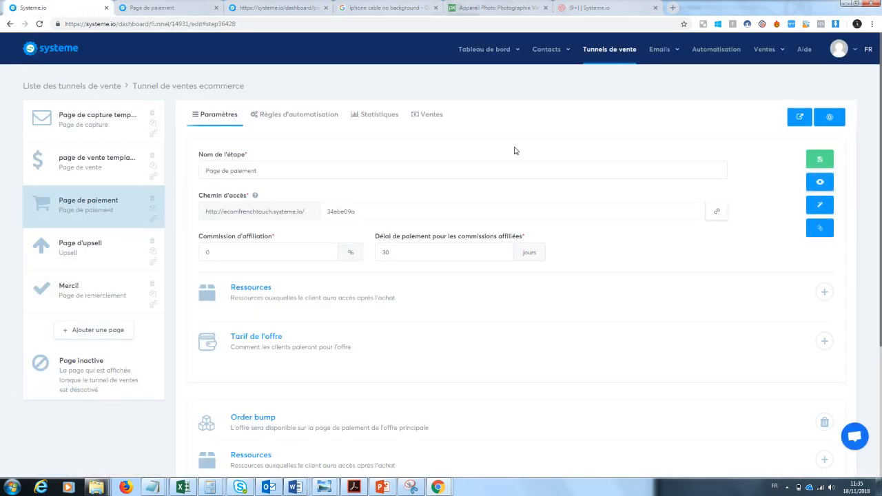
left_click(828, 211)
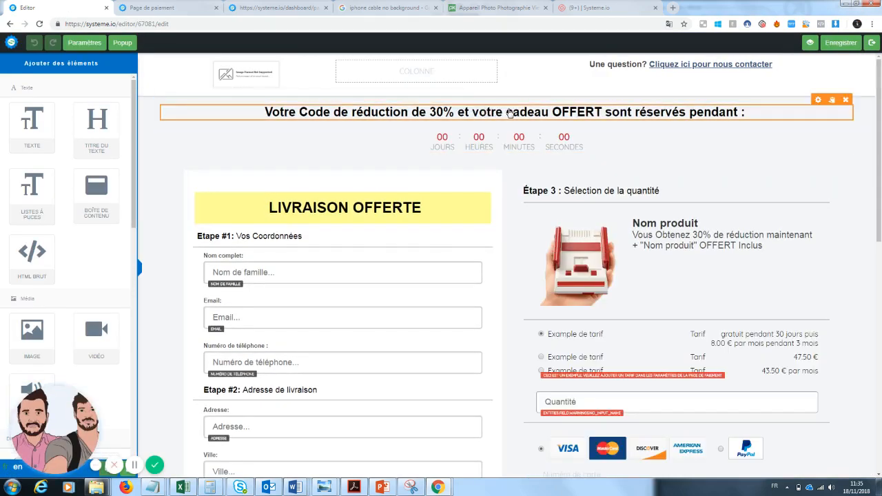
left_click(572, 119)
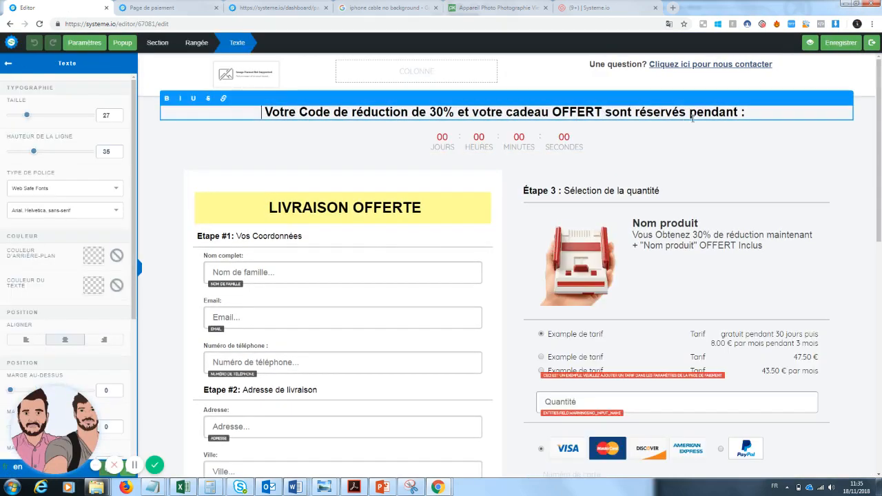
left_click_drag(605, 111, 470, 112)
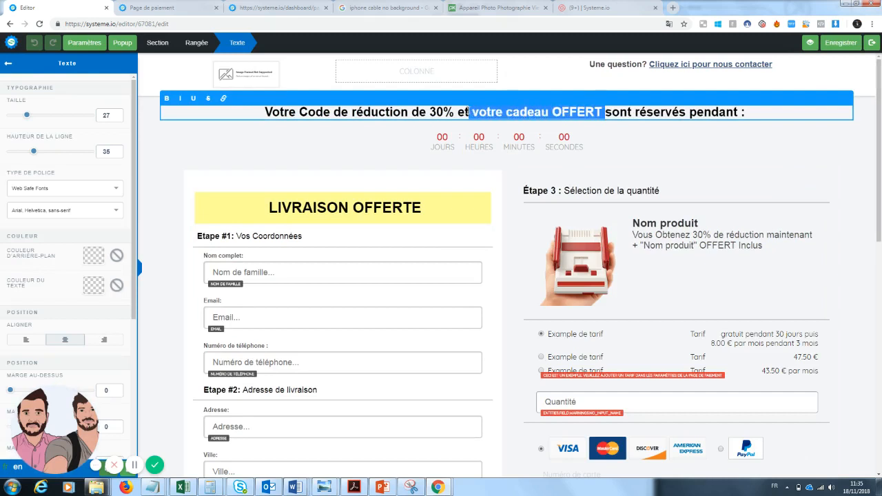
key("BackSpace")
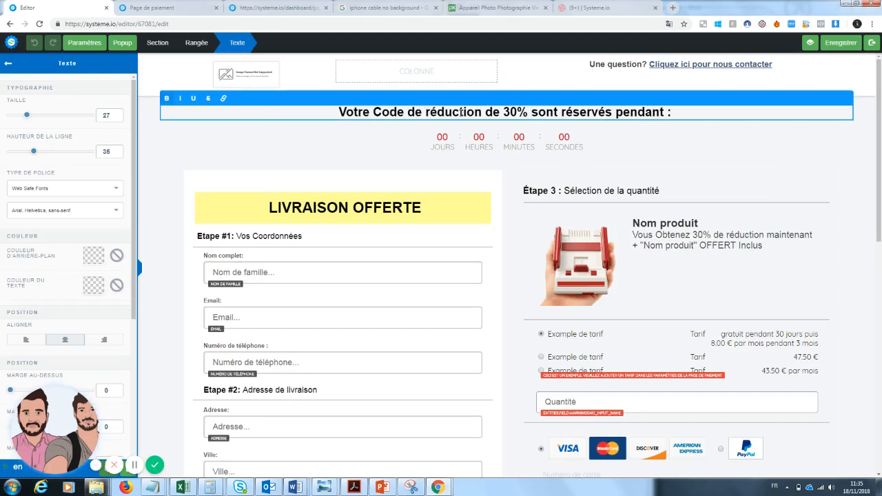
Correct the headline's wording to the singular so it reads "Votre Code de réduction de 30% est réservé pendant :"
left_click(499, 110)
key("BackSpace")
key("BackSpace")
type("de")
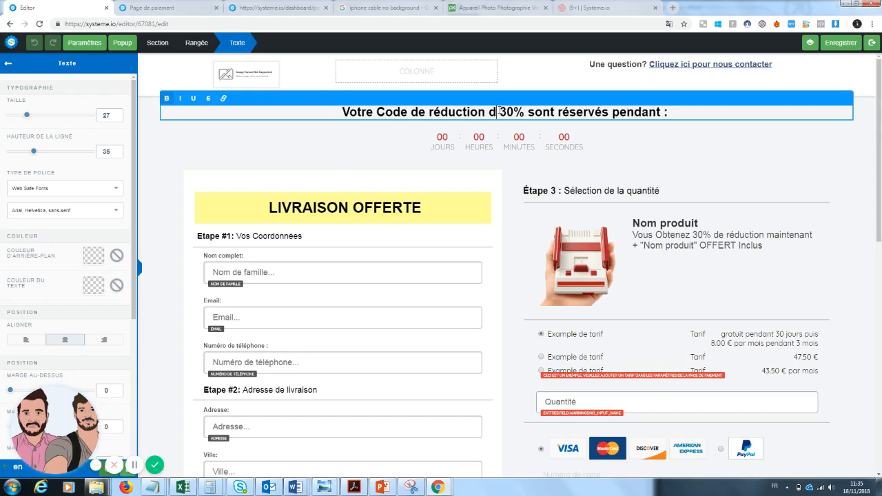
left_click_drag(560, 112, 540, 113)
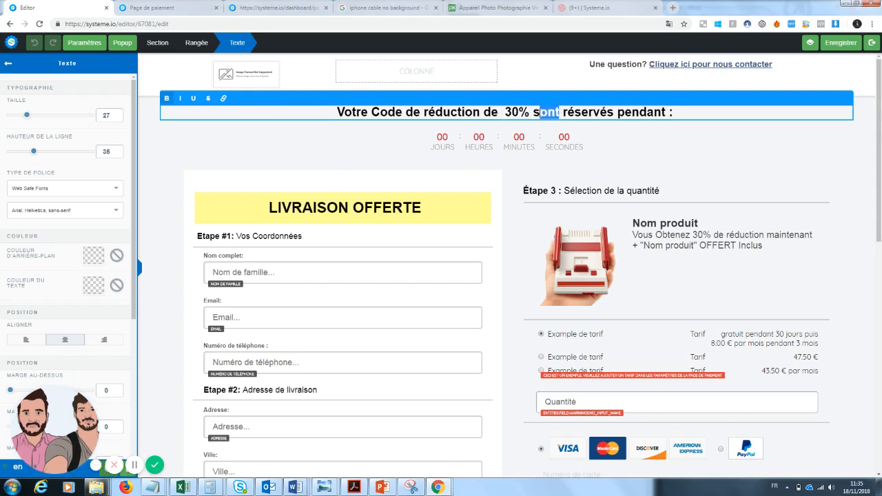
type("est")
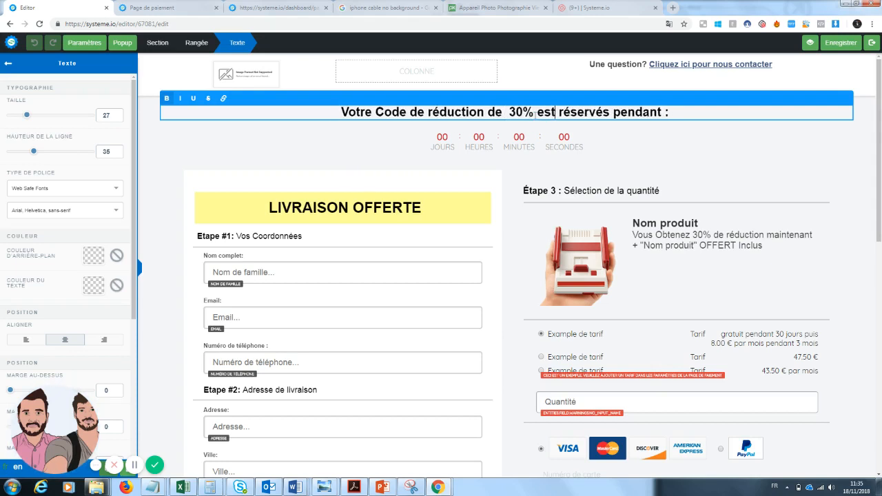
left_click(608, 112)
key("BackSpace")
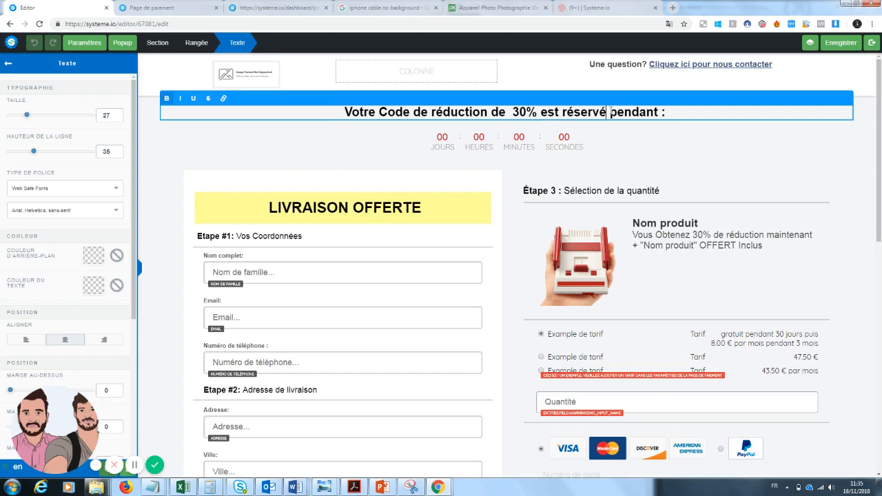
left_click(744, 186)
scroll(879, 168, "down", 1)
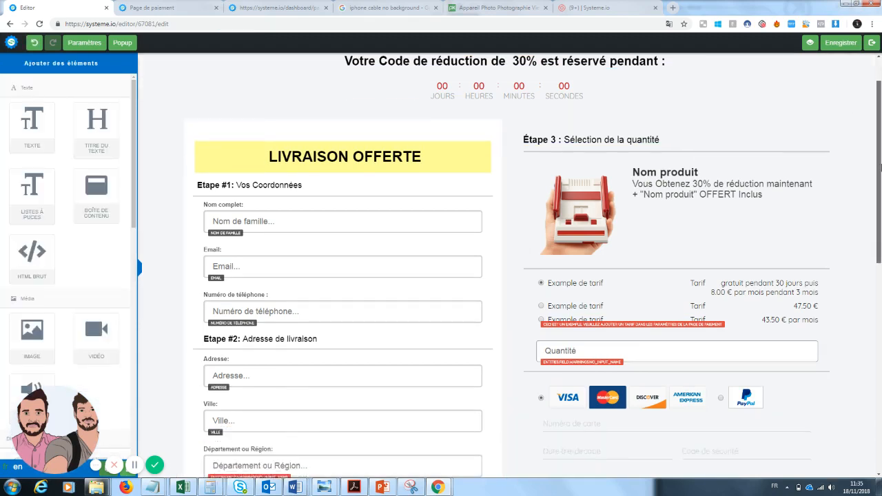
Renumber the heading above the product section from step 3 to "Étape 2 : Sélection de la quantité"
scroll(881, 167, "down", 3)
scroll(880, 164, "up", 3)
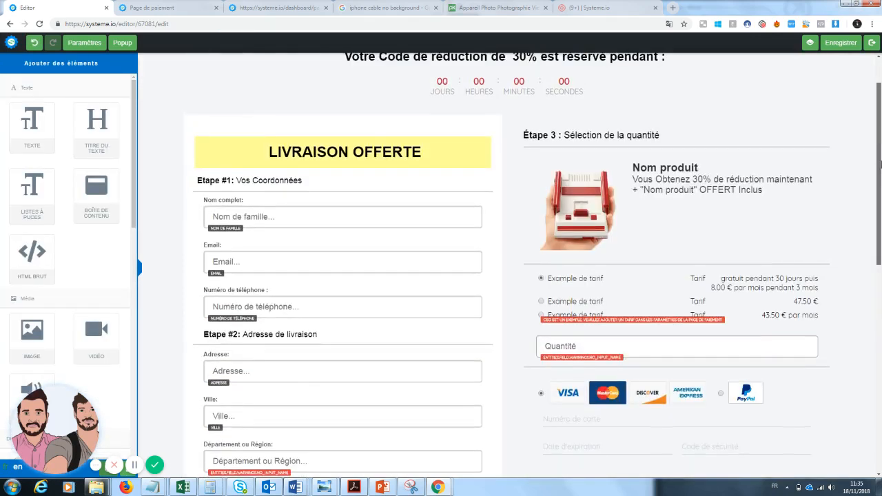
mouse_move(880, 164)
left_mouse_down()
mouse_move(880, 315)
mouse_move(880, 175)
left_mouse_up()
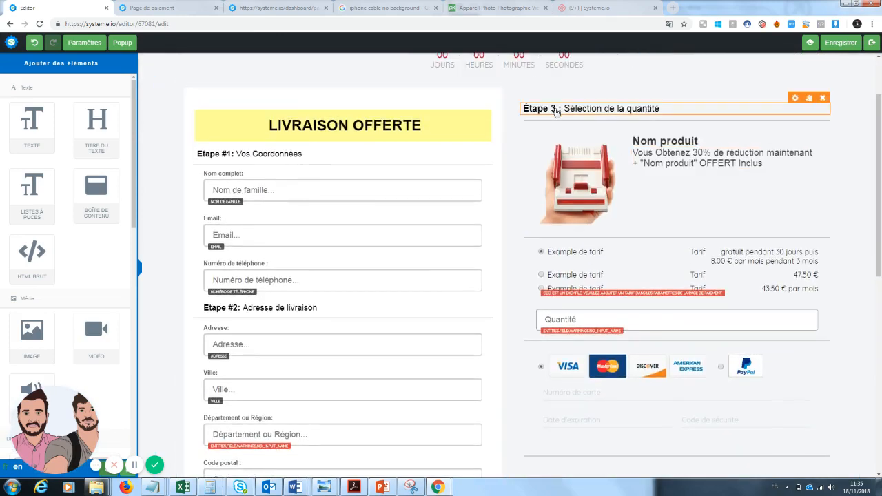
left_click(556, 110)
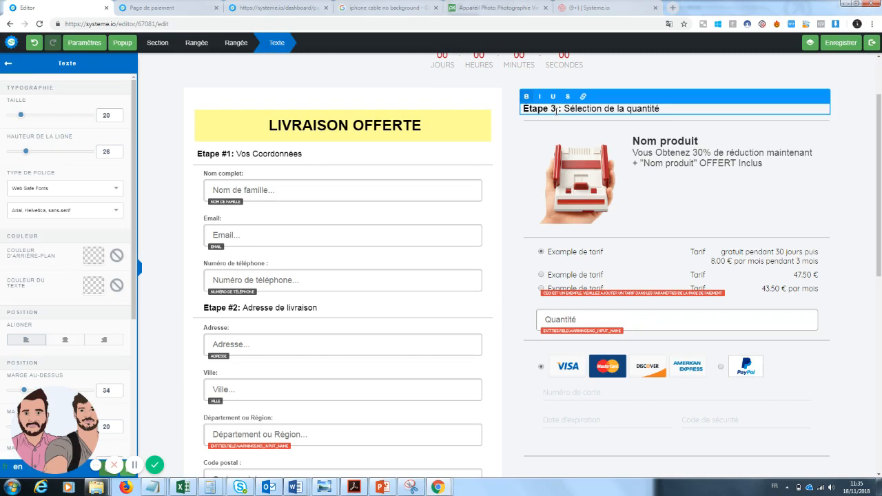
key("BackSpace")
type("2")
left_click(716, 212)
Replace the product section's hand.png picture with the uploaded tech-worlds-strongest-smartphone-lens image
left_click(588, 130)
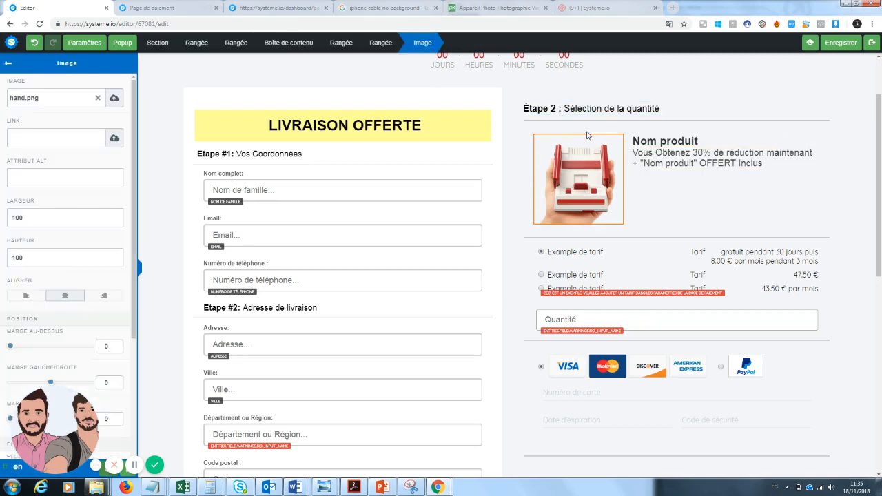
left_click(98, 100)
left_click(114, 99)
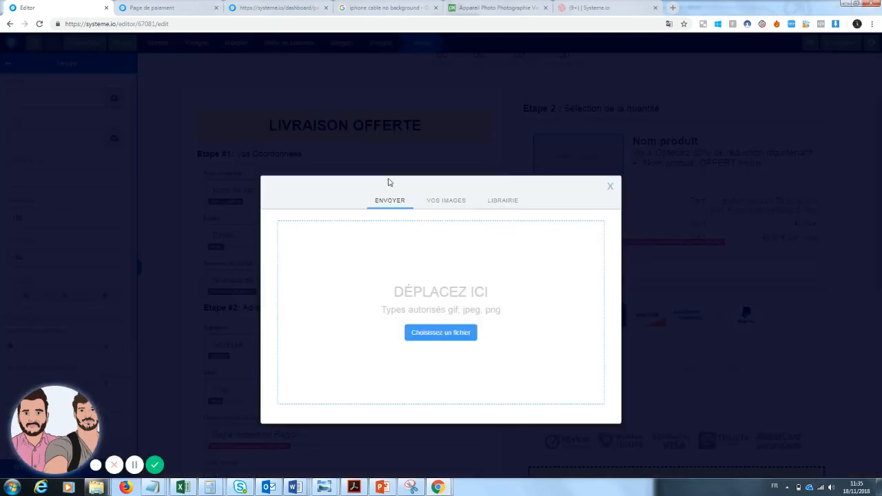
left_click(437, 204)
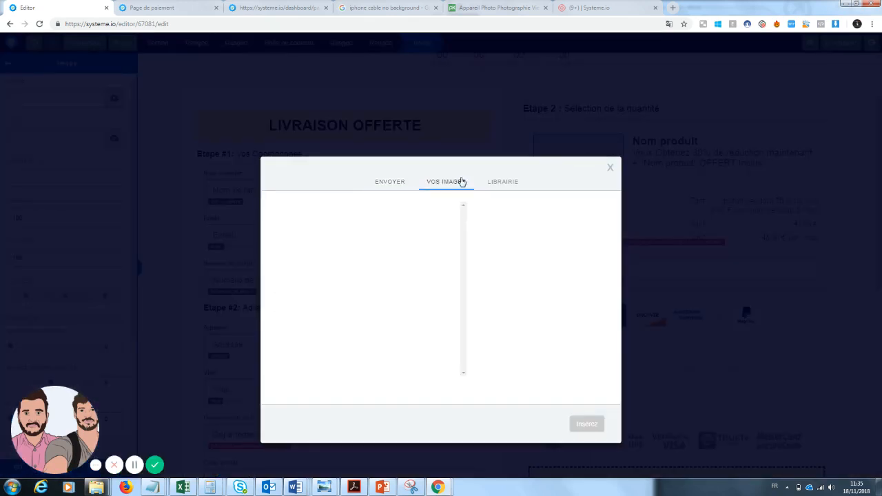
left_click(501, 185)
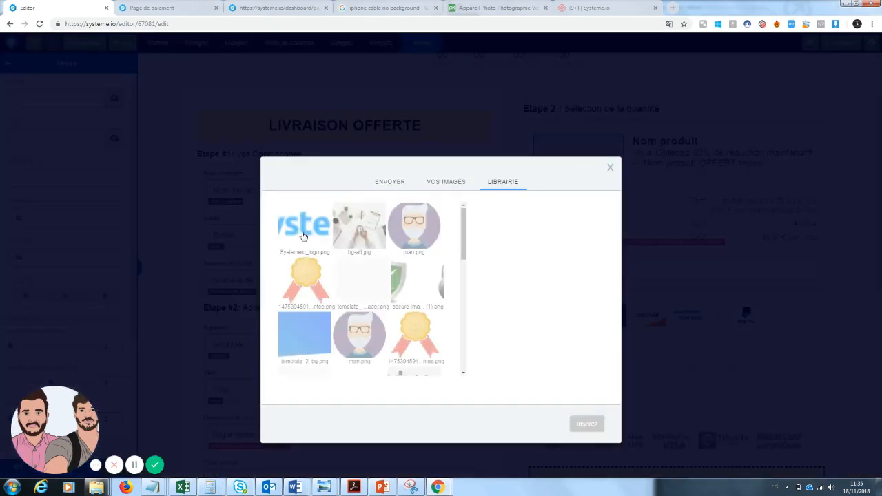
left_click(456, 180)
left_click(397, 185)
left_click(448, 188)
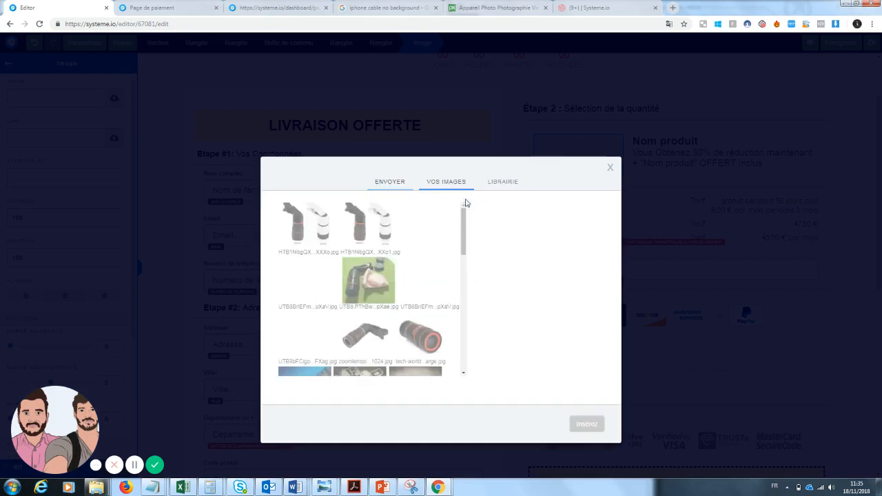
left_click(431, 352)
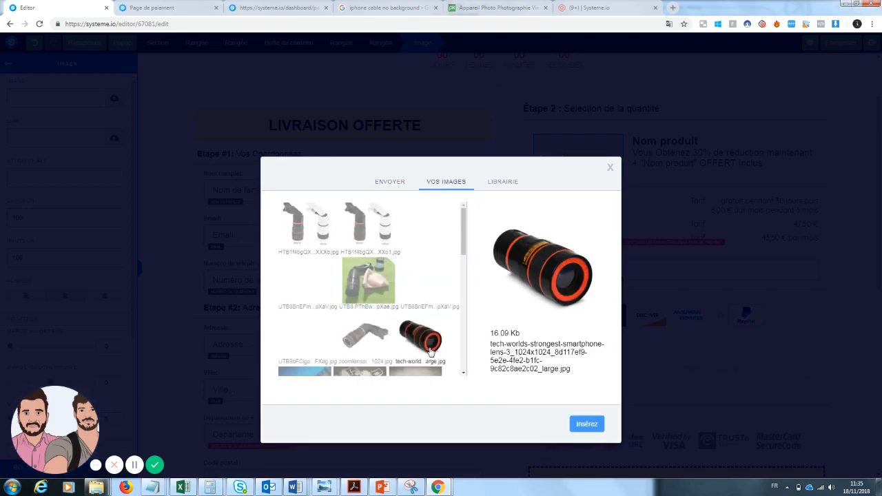
left_click(580, 425)
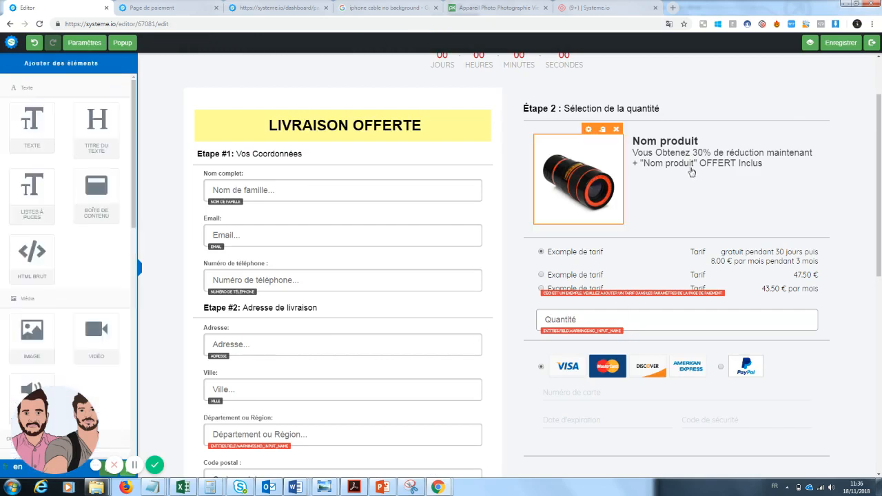
Replace the placeholder product name beside the image with "Zoom Pro"
left_click(704, 142)
left_click_drag(702, 142, 646, 141)
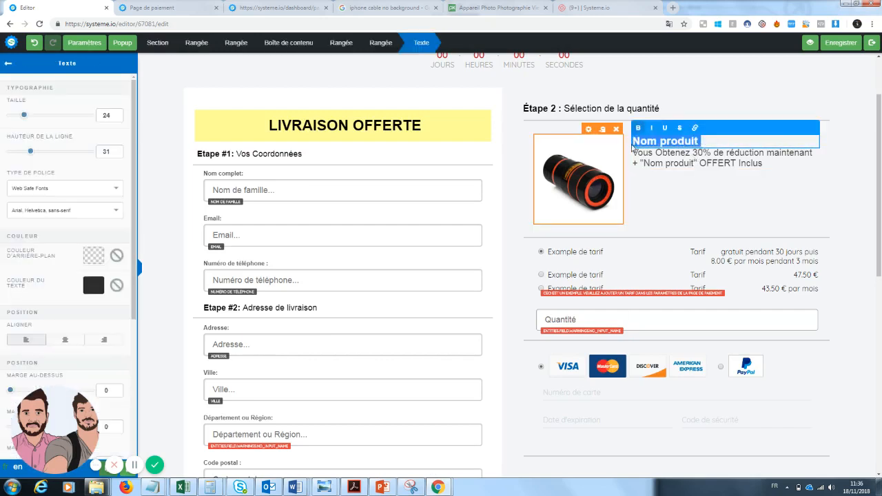
type("Zoom Pro")
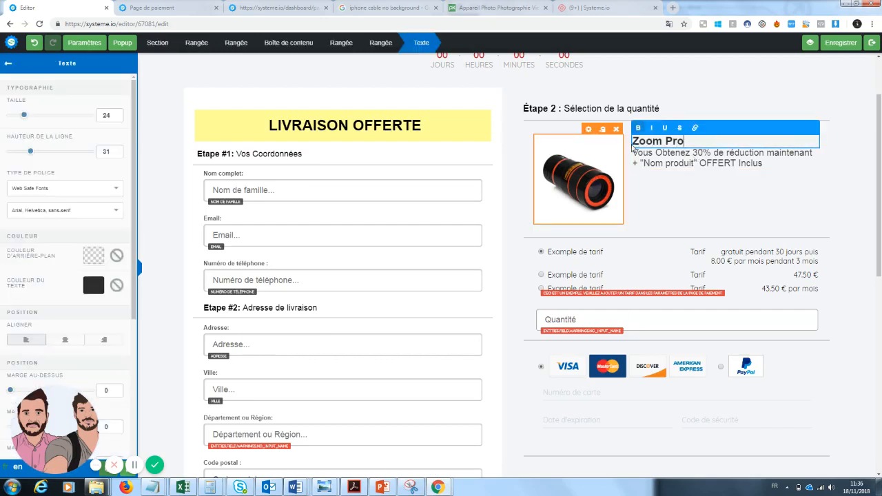
left_click(761, 165)
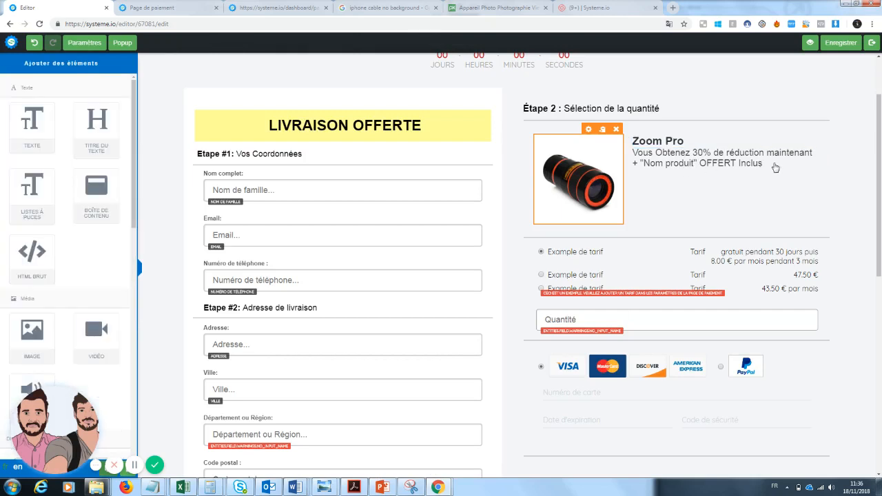
Change the second line of the product description to "+ une garantie de 30 jours"
left_click(775, 167)
left_click_drag(764, 165, 644, 164)
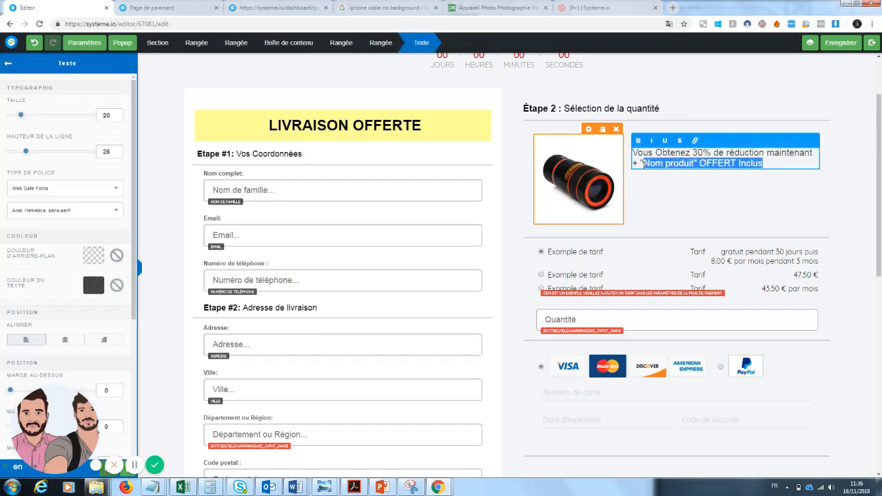
key("BackSpace")
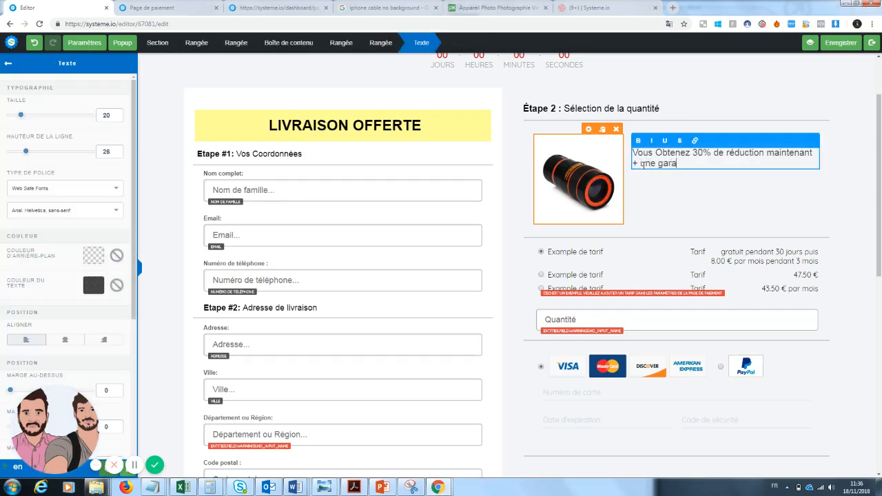
type("une garantie de 30 jours")
left_click(679, 217)
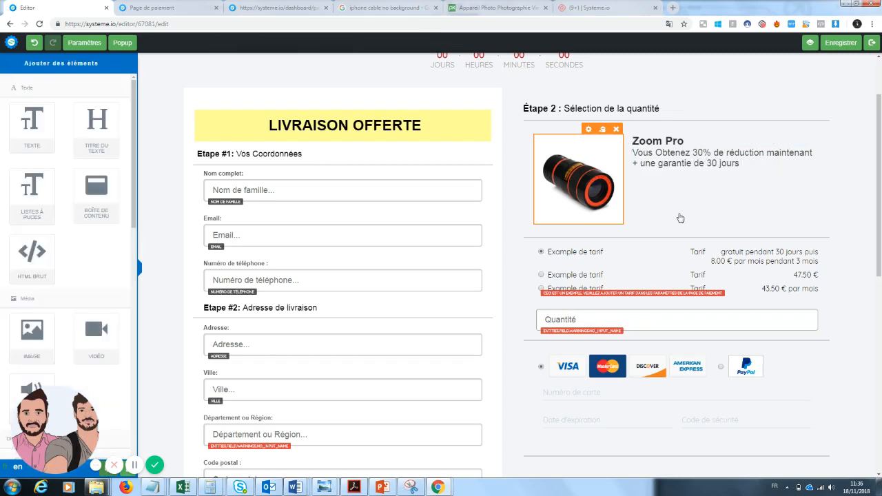
scroll(880, 218, "down", 1)
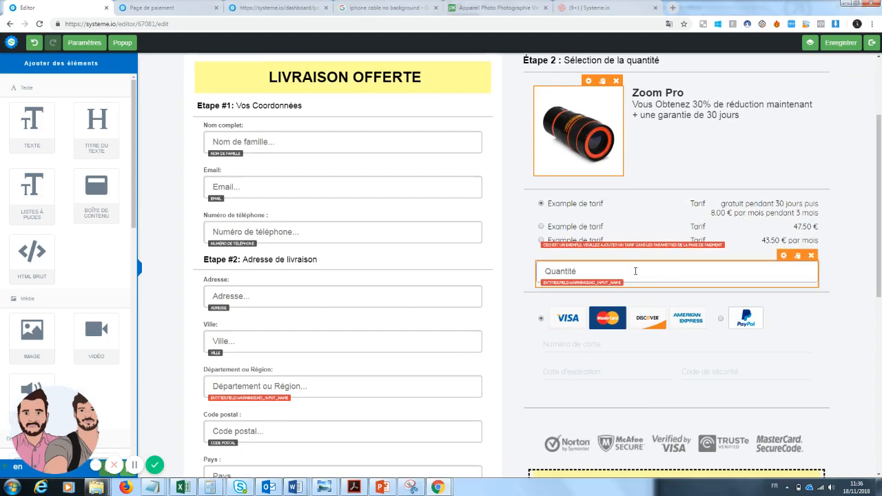
left_click(612, 272)
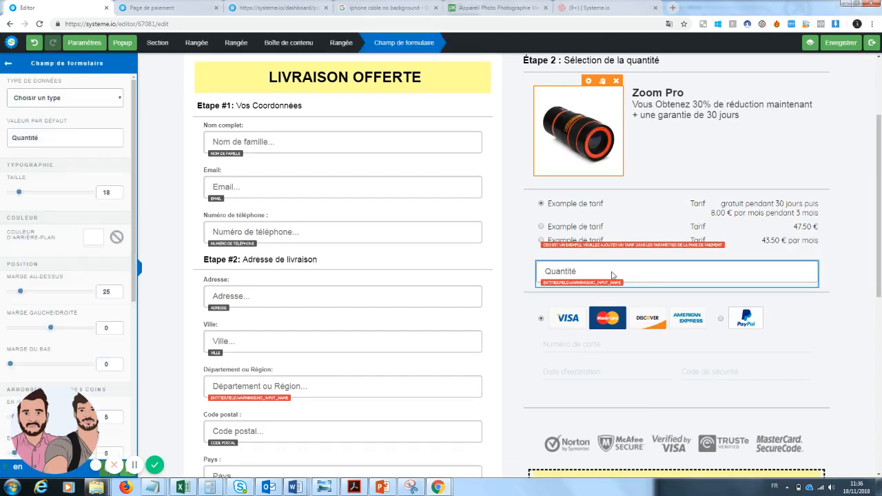
left_click(85, 101)
left_click(85, 101)
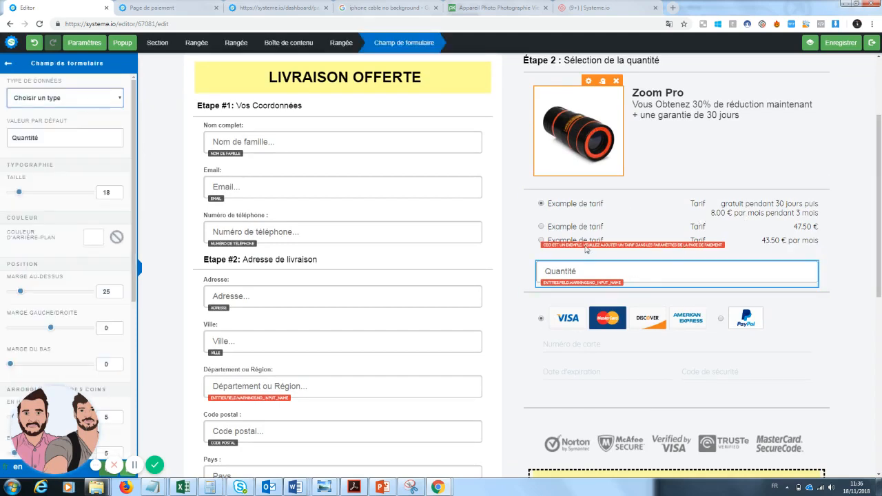
left_click(863, 273)
Delete the Quantité form field below the price options
scroll(863, 267, "down", 1)
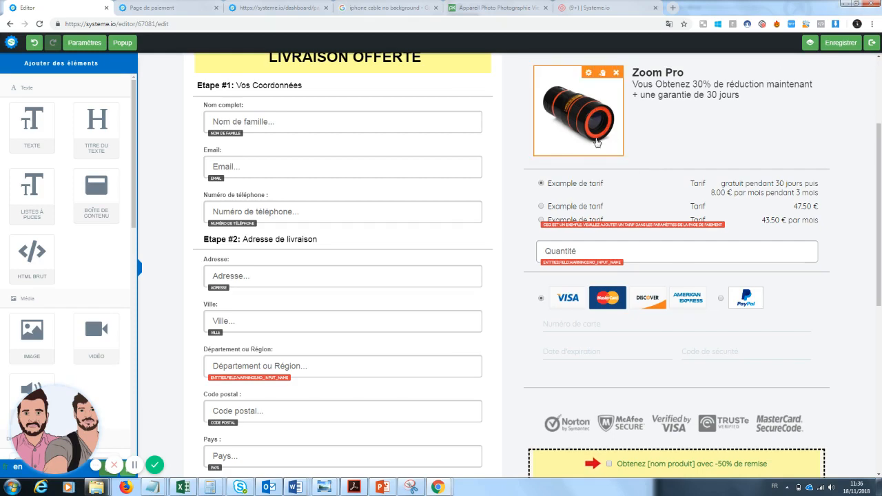
left_click(812, 236)
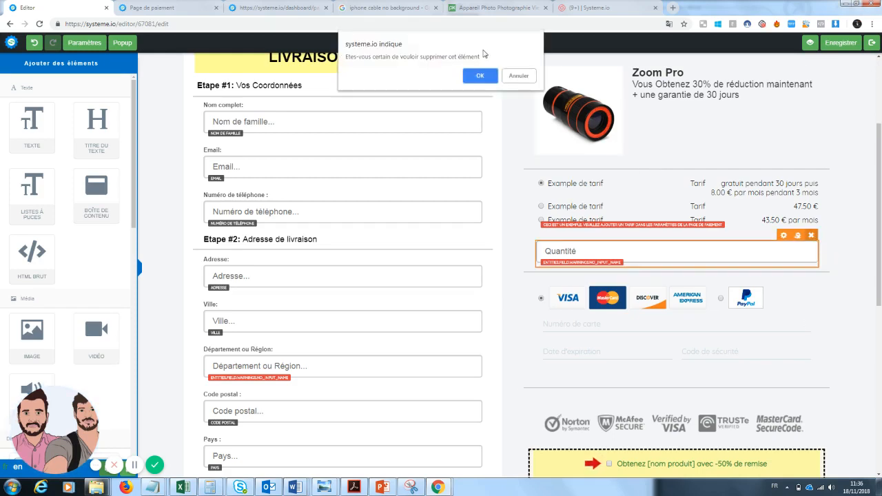
left_click(480, 76)
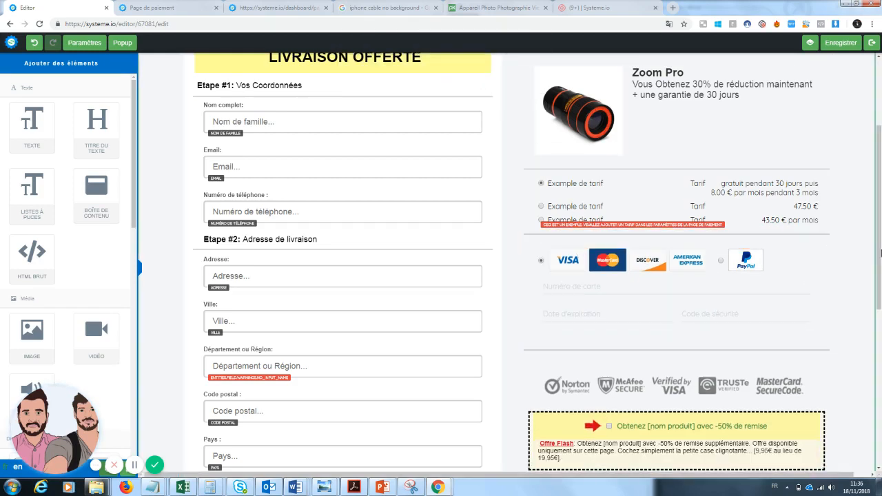
Set the order bump's name to "Obtenez le screen clean pour un écran propre"
scroll(881, 312, "down", 2)
left_click(593, 300)
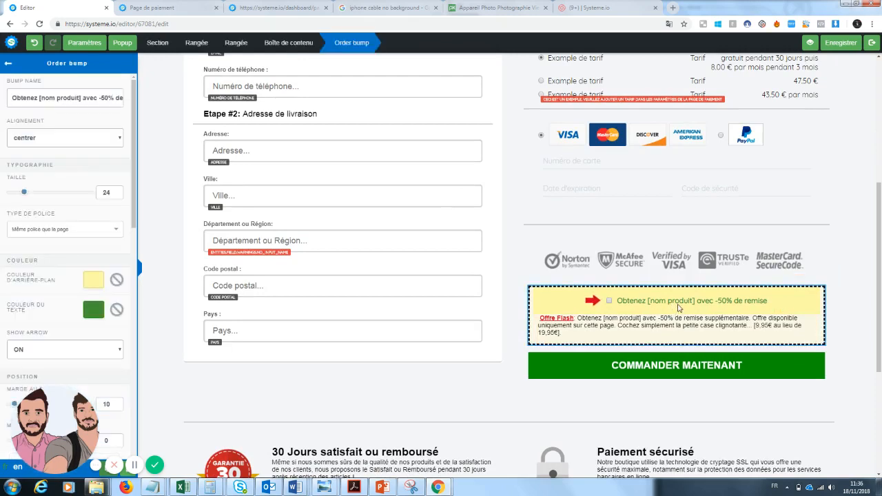
left_click(761, 327)
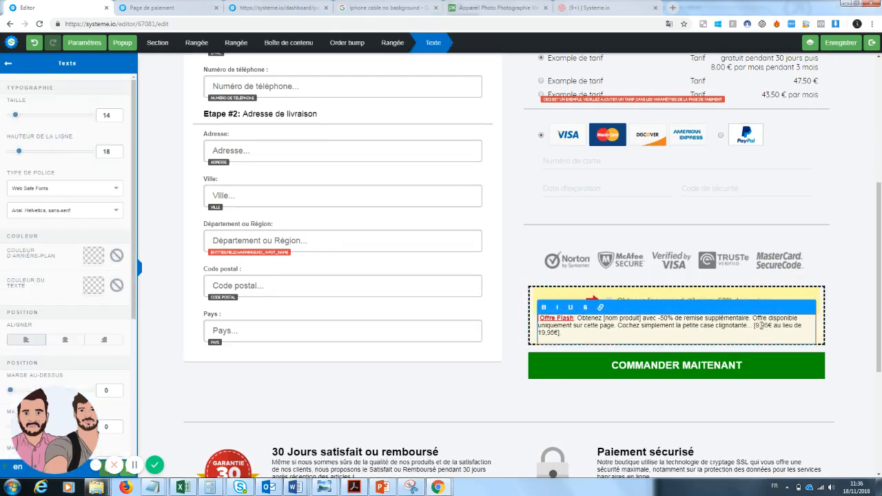
left_click(743, 298)
left_click(755, 302)
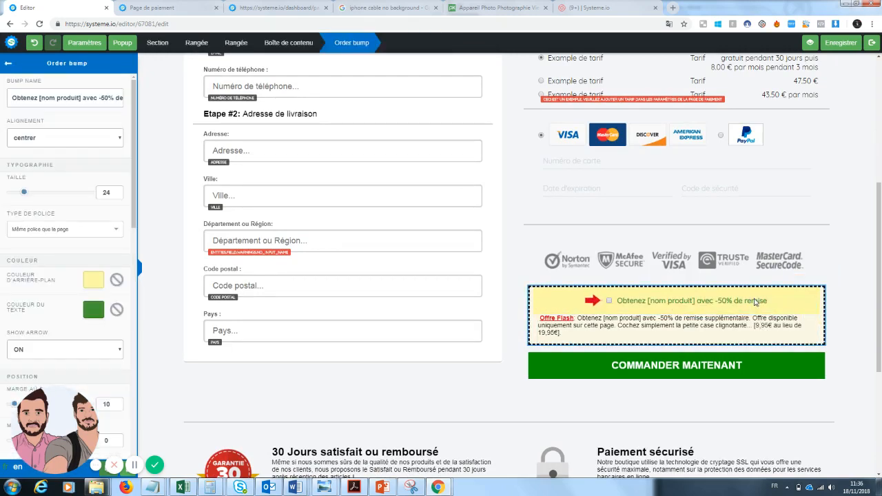
triple_click(12, 97)
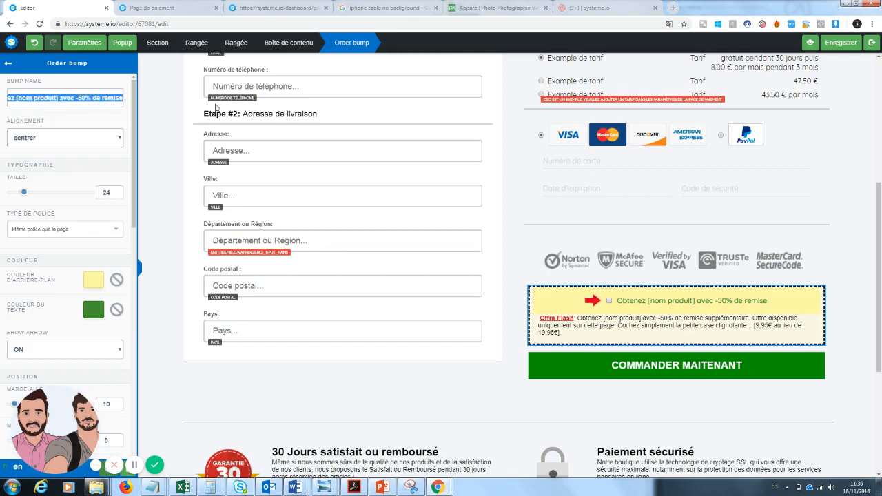
type("Obtenez le s")
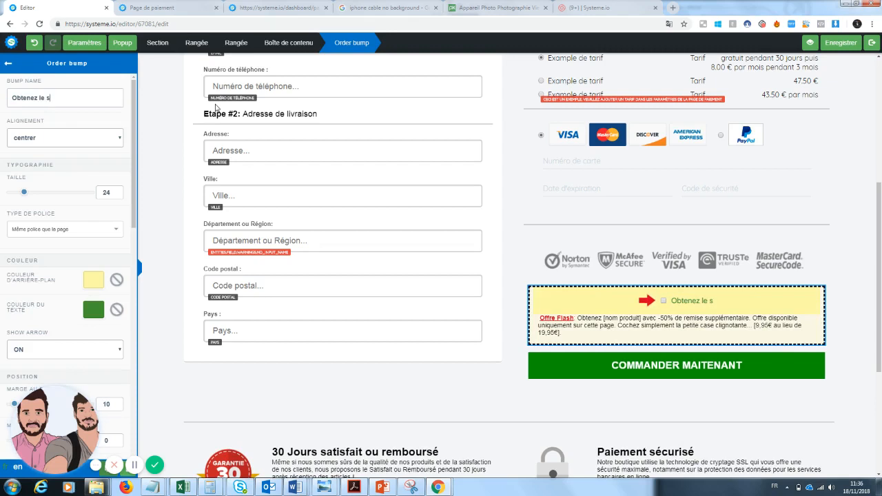
type("creen cle")
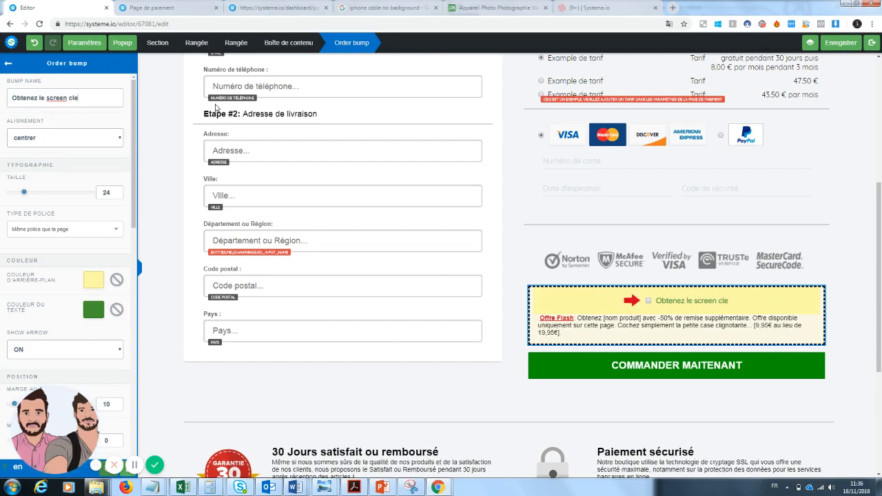
type("an pour un ")
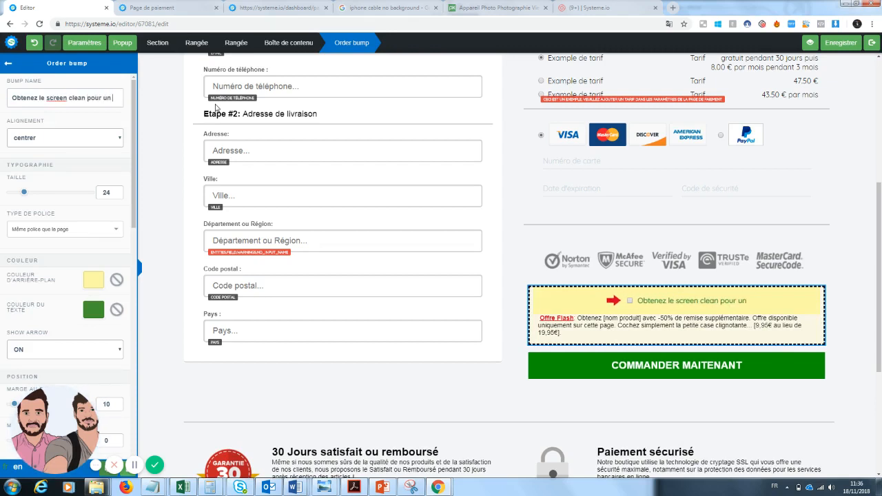
type("écran propre")
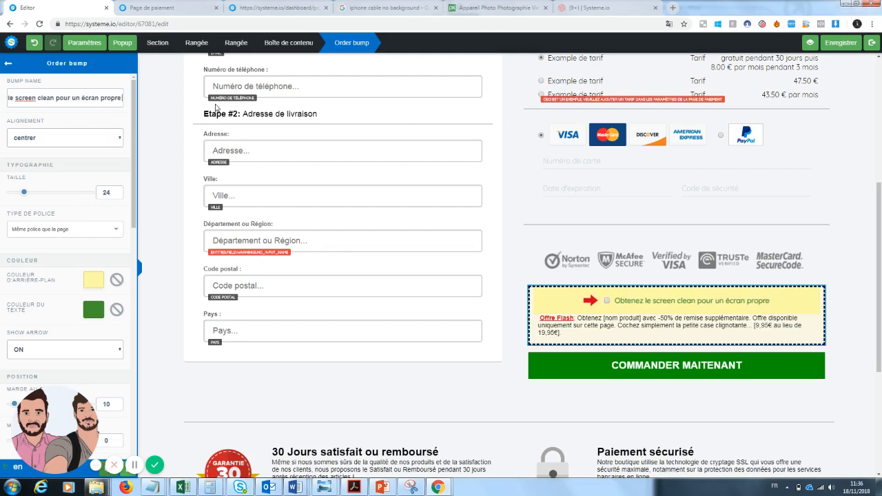
Extend the order bump's name to "Obtenez le screen clean pour un écran propre avec 50% de réuction"
key("BackSpace")
key("BackSpace")
key("BackSpace")
key("BackSpace")
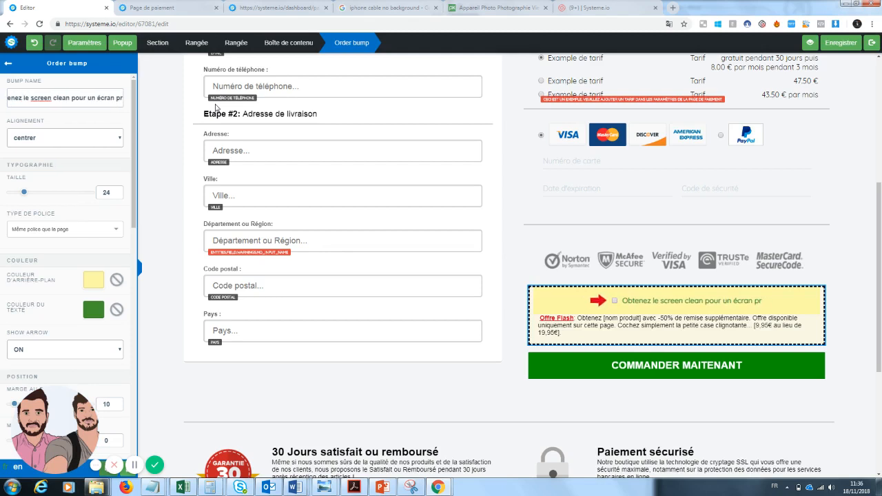
key("BackSpace")
key("BackSpace")
key("BackSpace")
key("BackSpace")
key("BackSpace")
key("BackSpace")
key("BackSpace")
key("BackSpace")
key("BackSpace")
key("BackSpace")
key("BackSpace")
key("BackSpace")
type("o")
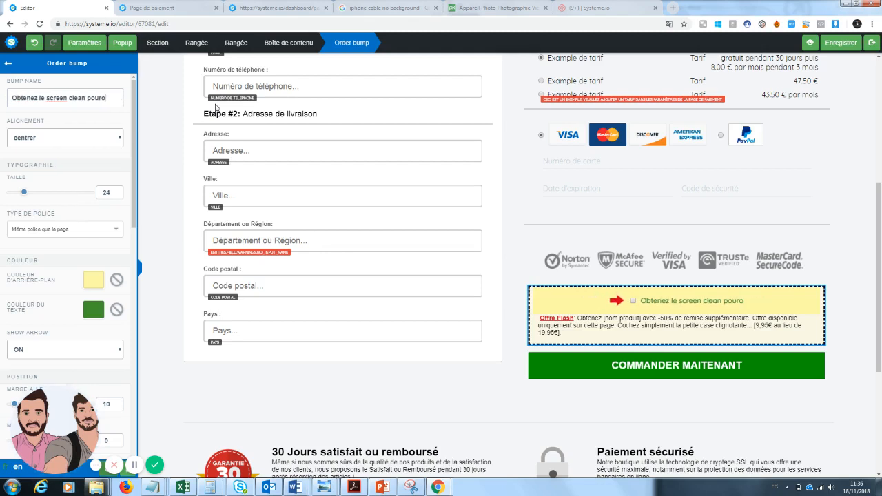
key("BackSpace")
type("un")
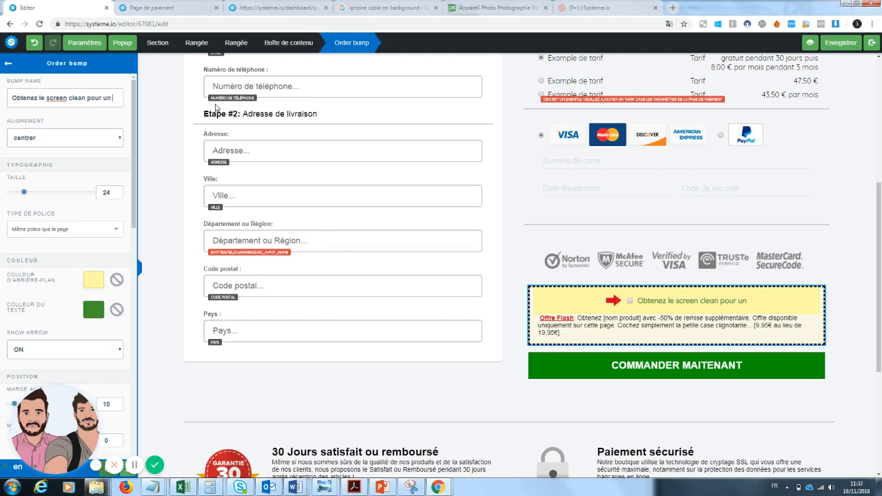
type(" écran propre po")
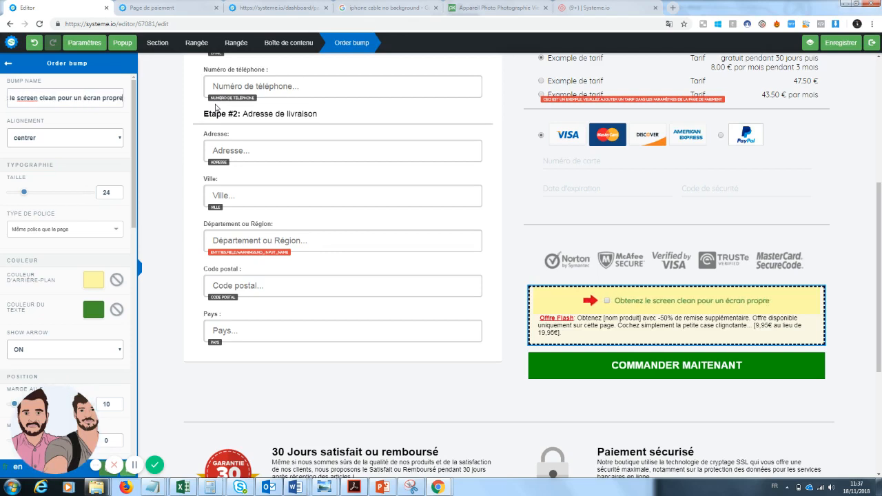
key("BackSpace")
key("BackSpace")
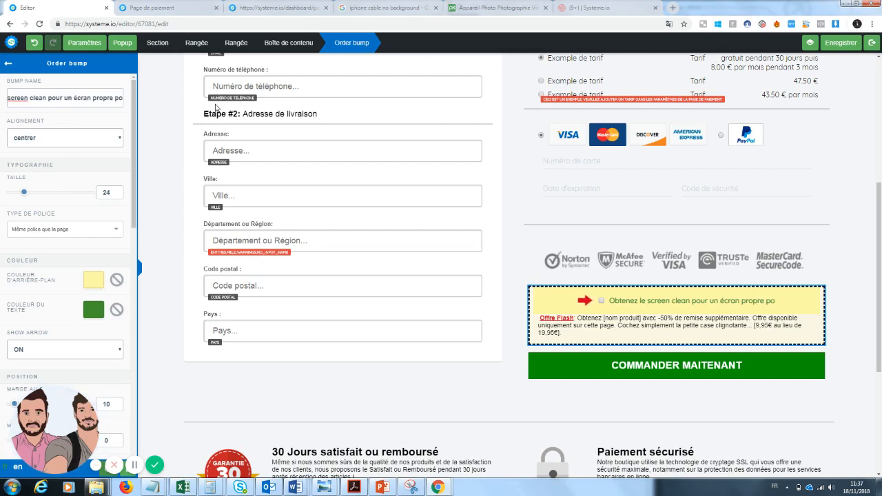
type("avec")
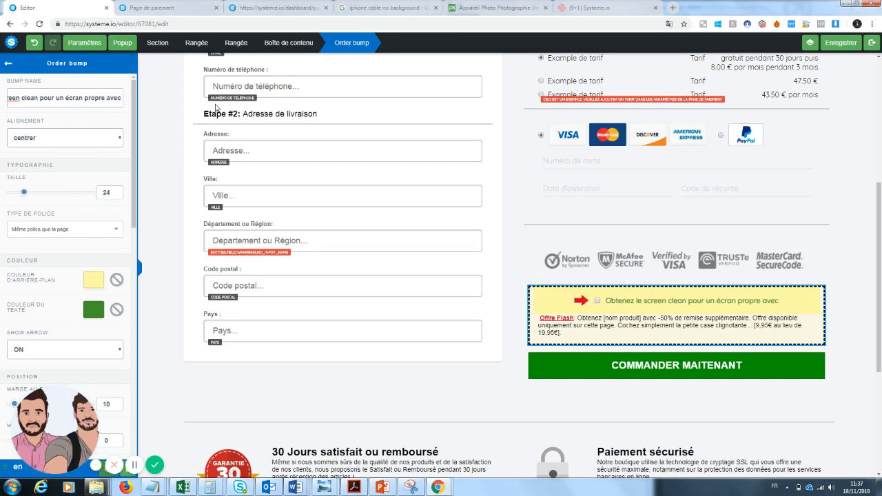
type(" 50% de réucti")
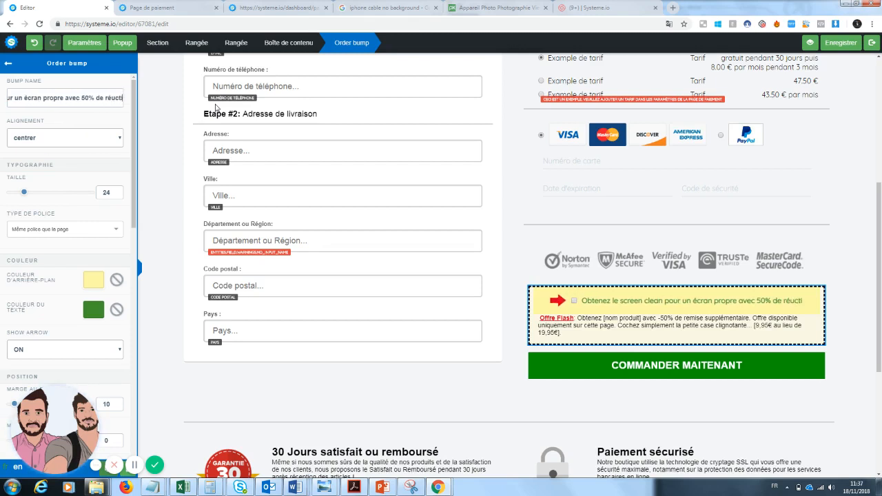
type("on")
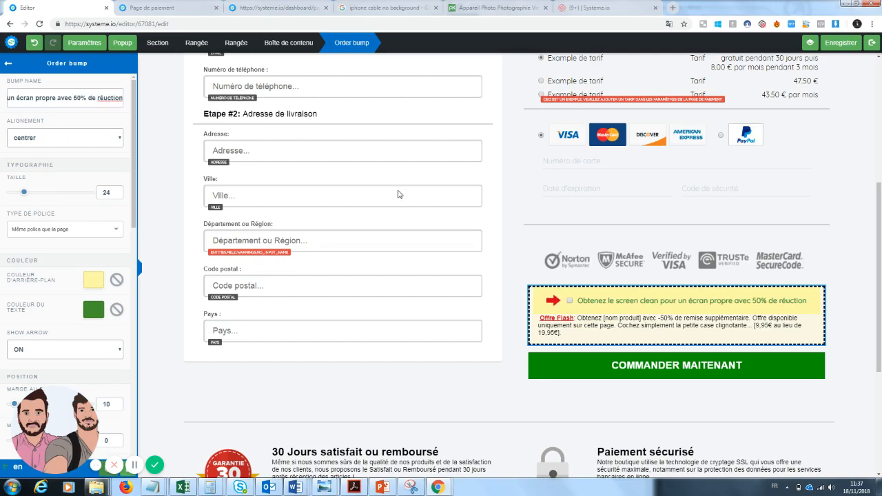
Put double quotation marks around "screen clean" in the order bump's name
left_click(651, 307)
left_click(631, 307)
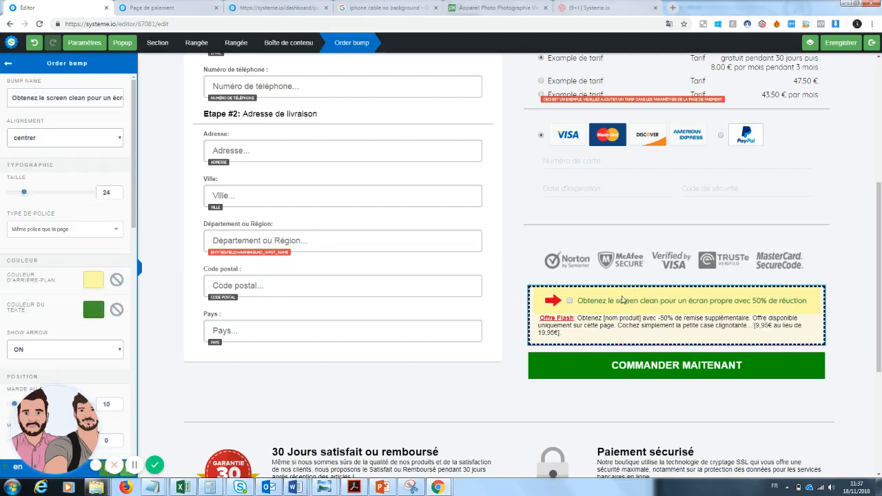
left_click(619, 303)
left_click(618, 303)
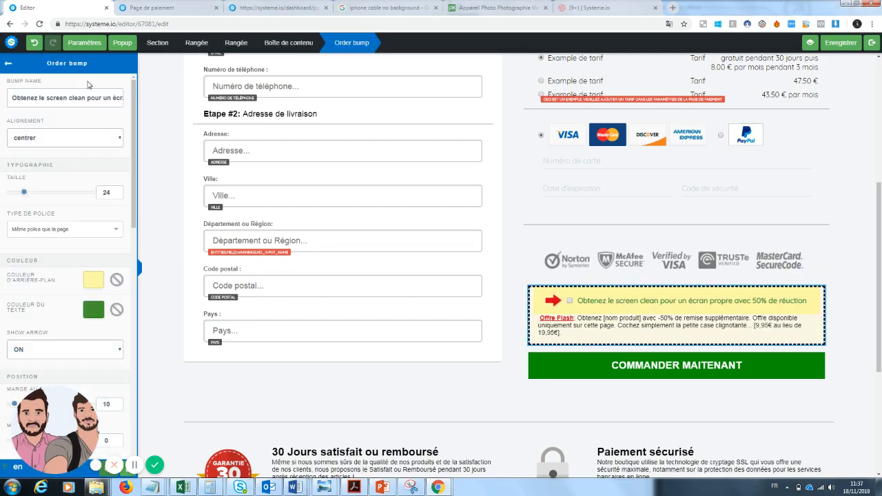
left_click(47, 98)
type("\"")
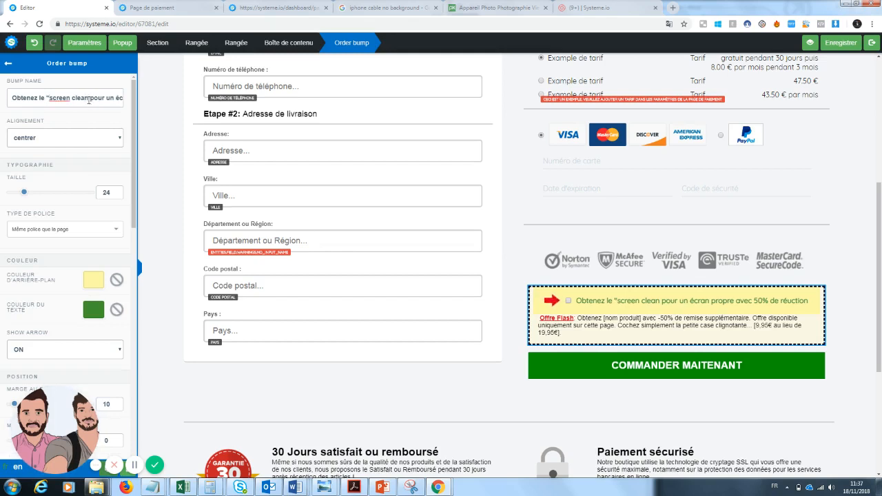
type("\"")
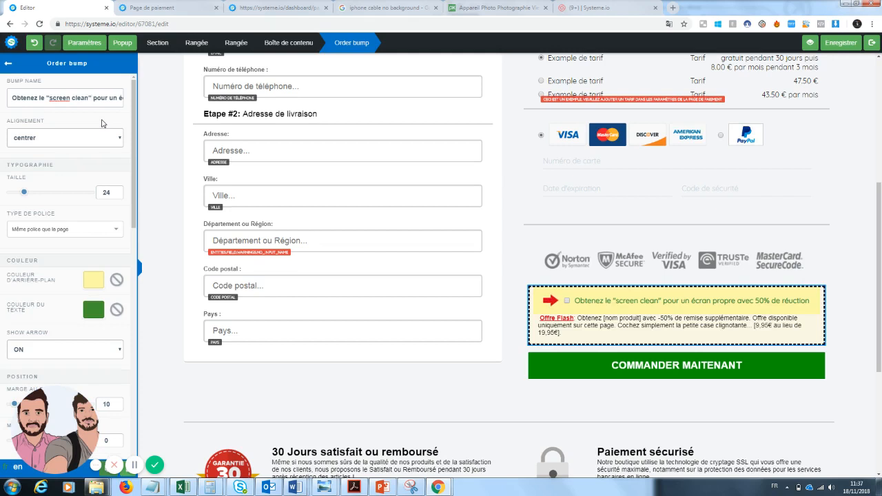
Replace the "[nom produit]" placeholder in the order bump's description with "Screen clean, le produit qui nettoie vos téléphones"
left_click(604, 325)
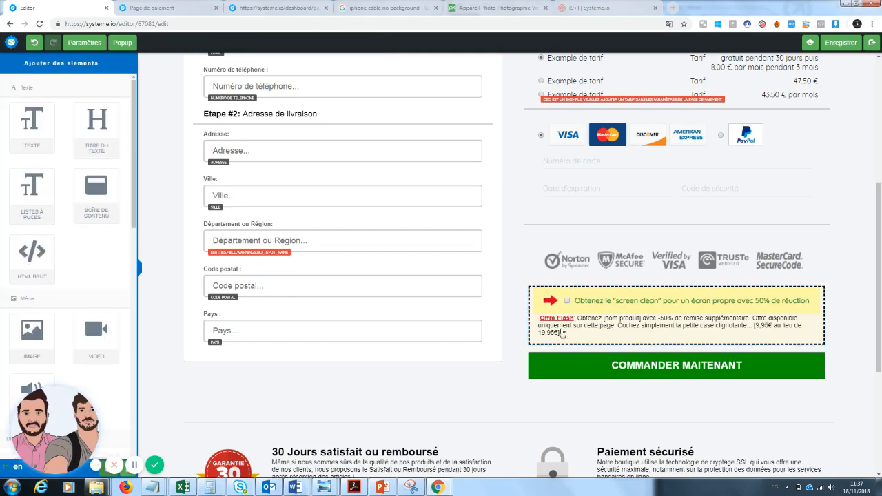
left_click(562, 333)
triple_click(579, 318)
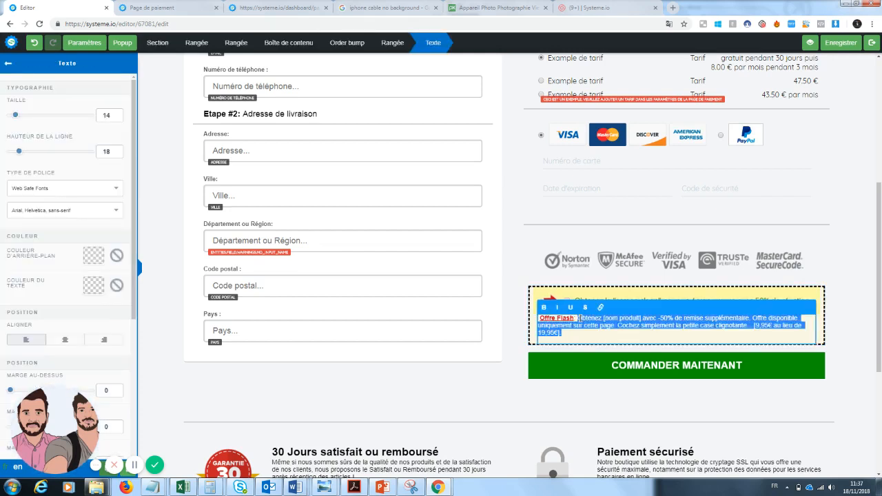
left_click_drag(579, 317, 604, 318)
left_click(632, 320)
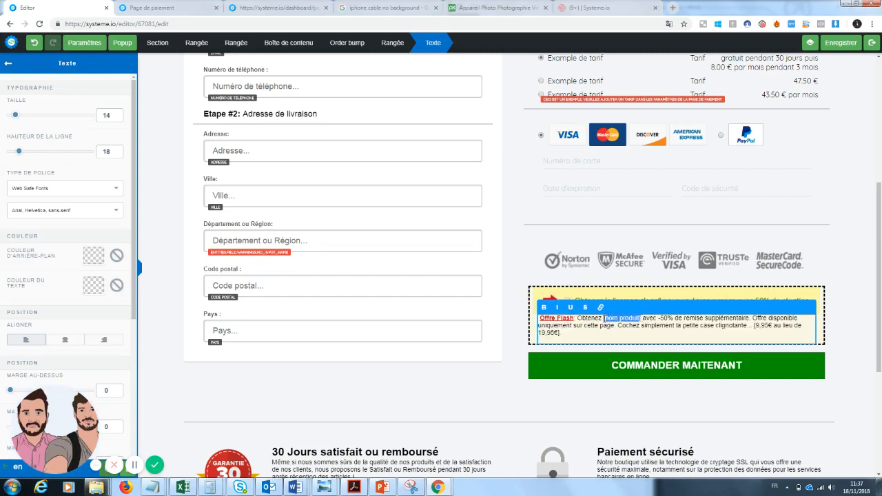
type("screen cle")
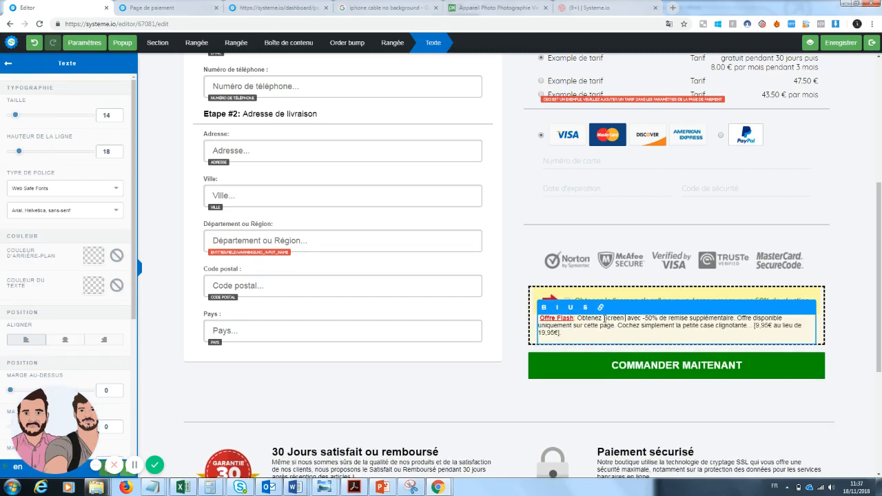
type("ar")
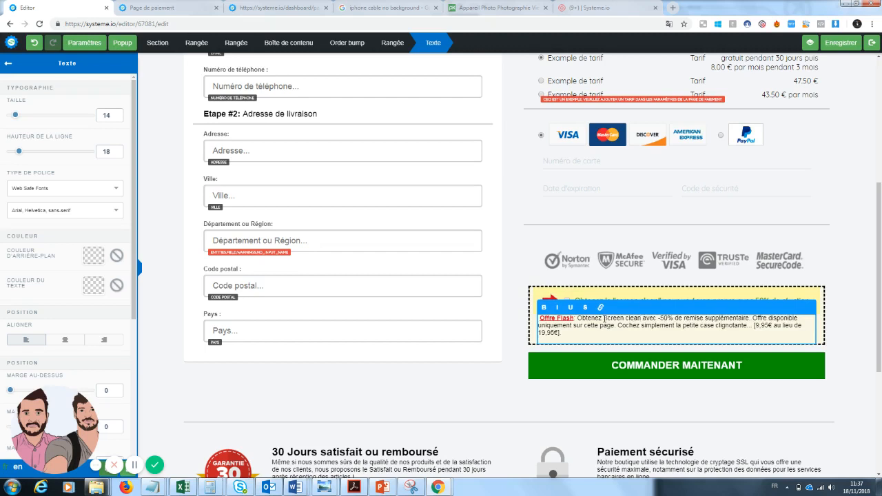
type(", le produit qui")
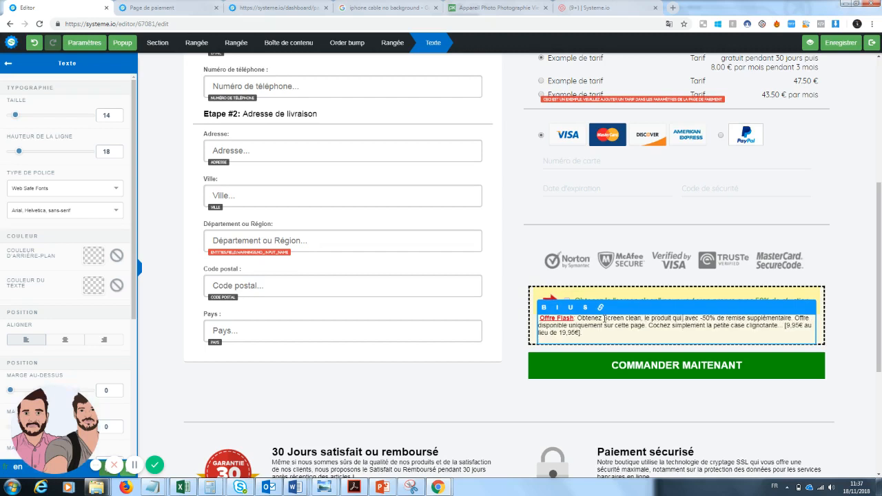
type(" nettoie v ")
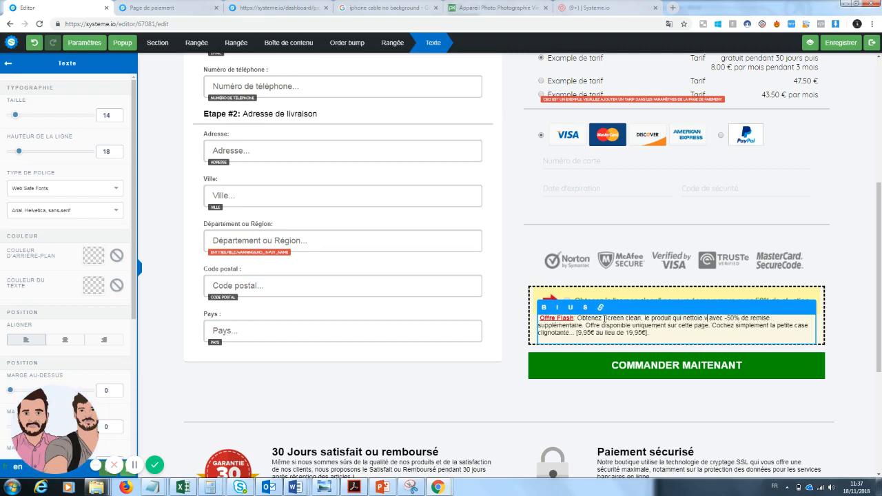
type("os téléphones")
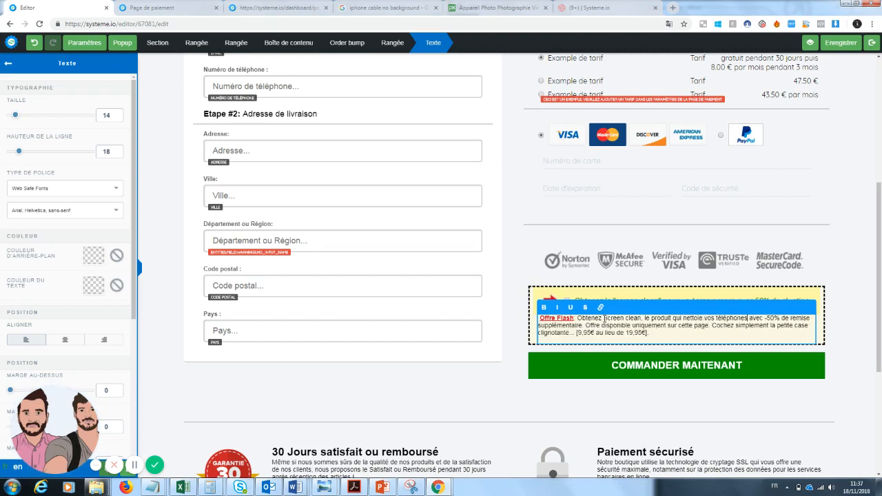
left_click_drag(664, 333, 579, 333)
key("BackSpace")
key("ctrl+z")
Set the discounted price at the end of the order bump's description to 10€
left_click(589, 334)
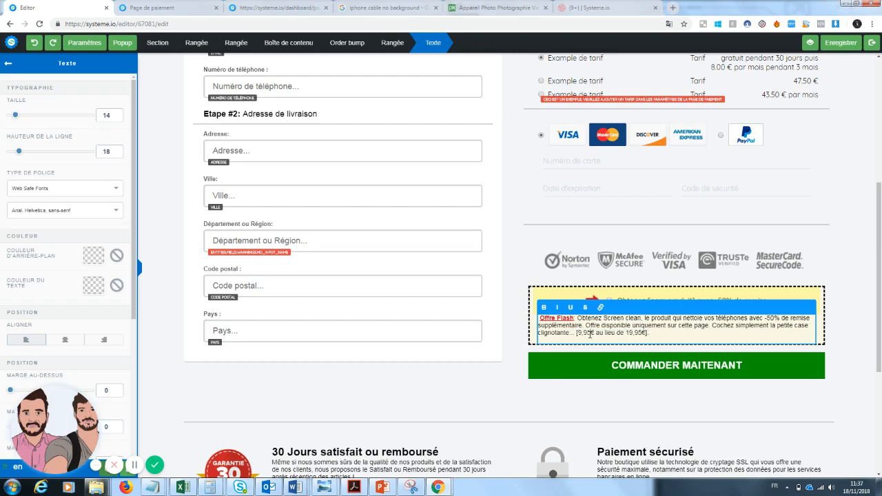
key("BackSpace")
key("BackSpace")
key("BackSpace")
left_click(691, 417)
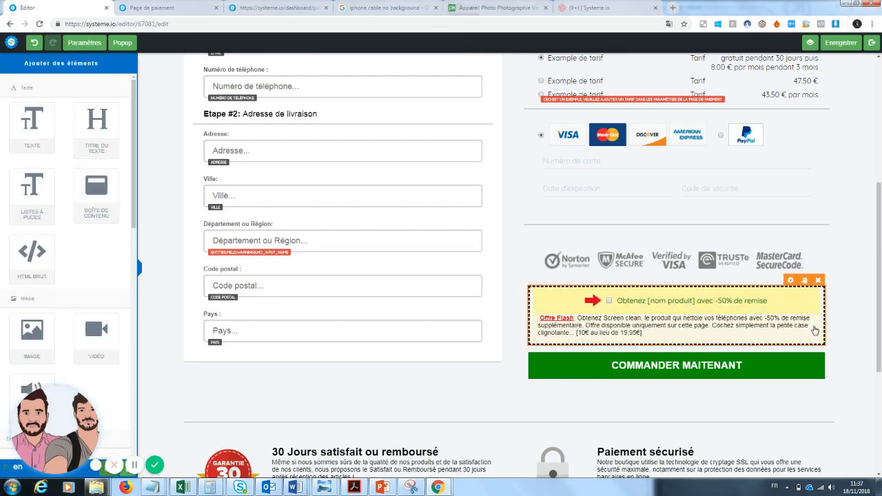
Save the payment page and exit the editor
scroll(692, 418, "up", 4)
left_click_drag(881, 217, 870, 419)
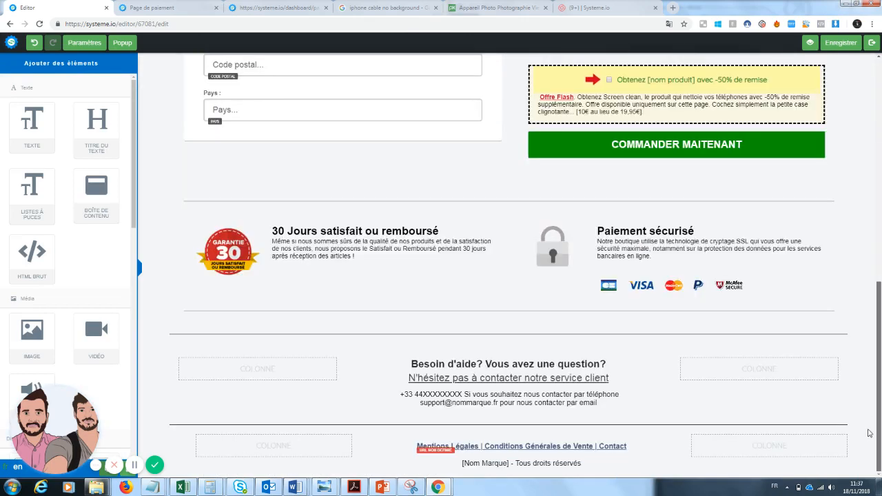
scroll(870, 439, "up", 10)
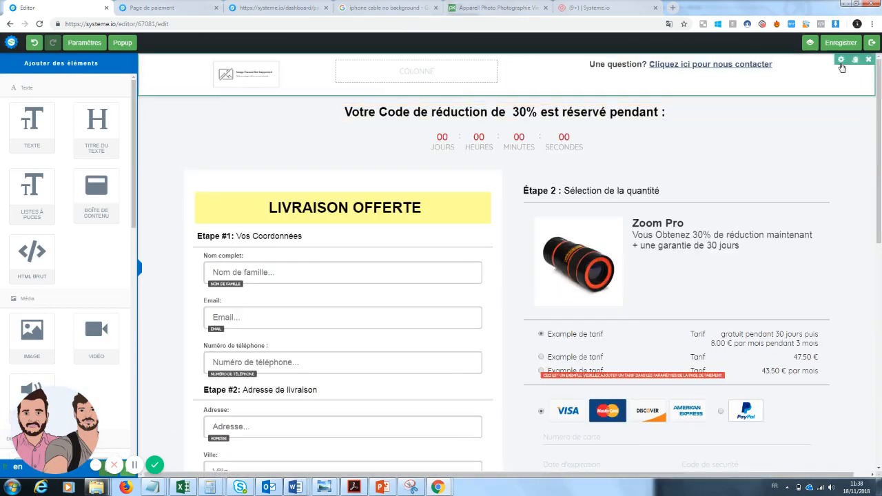
left_click(841, 43)
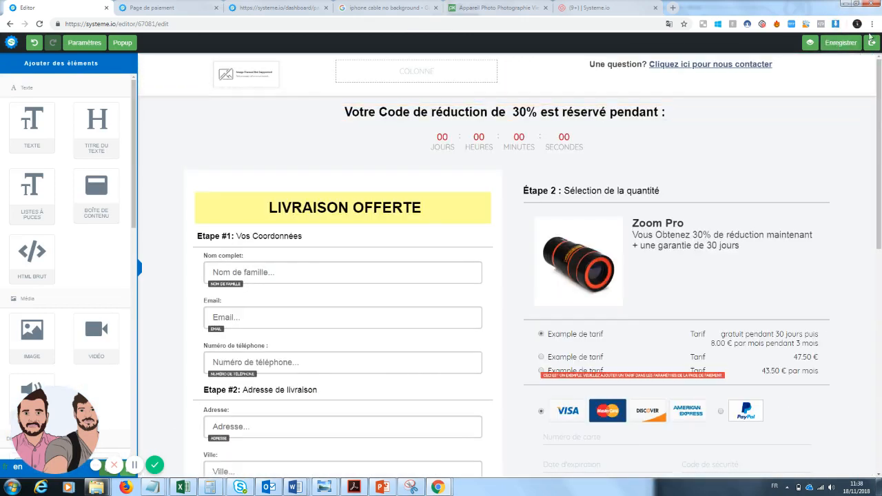
left_click(873, 44)
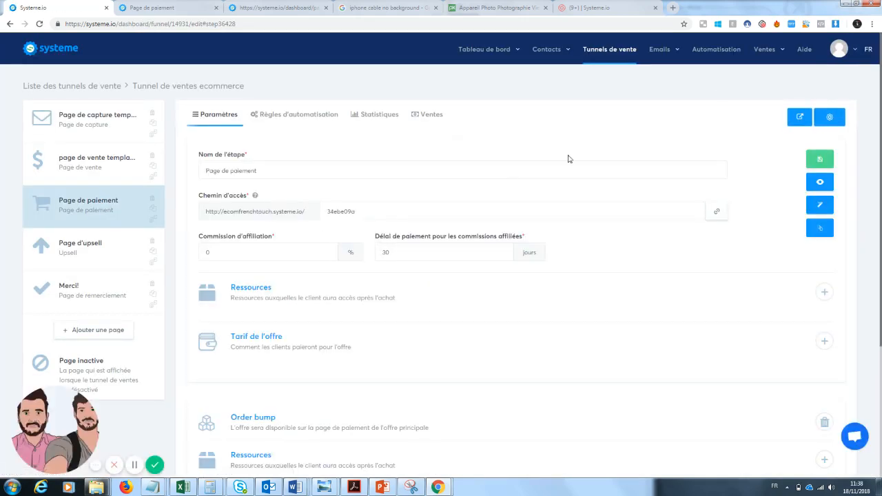
Preview the published payment page and check how the card and PayPal payment options behave
left_click(821, 183)
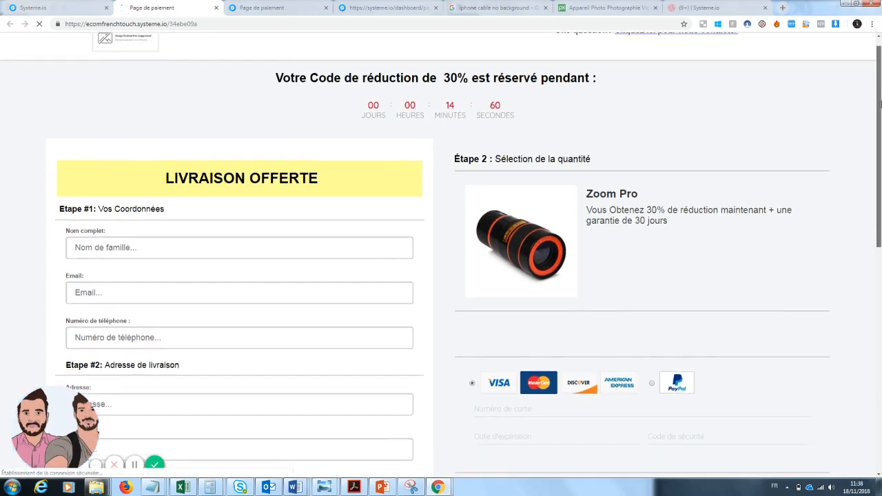
left_click_drag(880, 103, 880, 135)
left_click(606, 330)
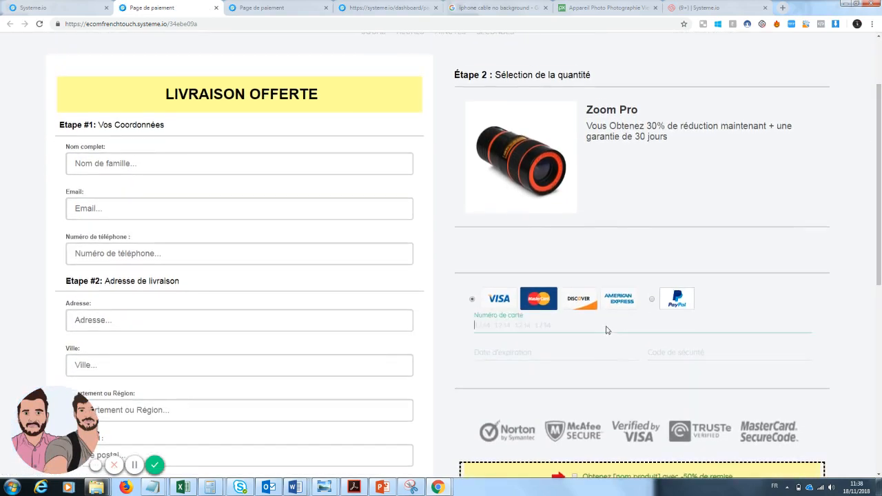
left_click_drag(881, 176, 880, 138)
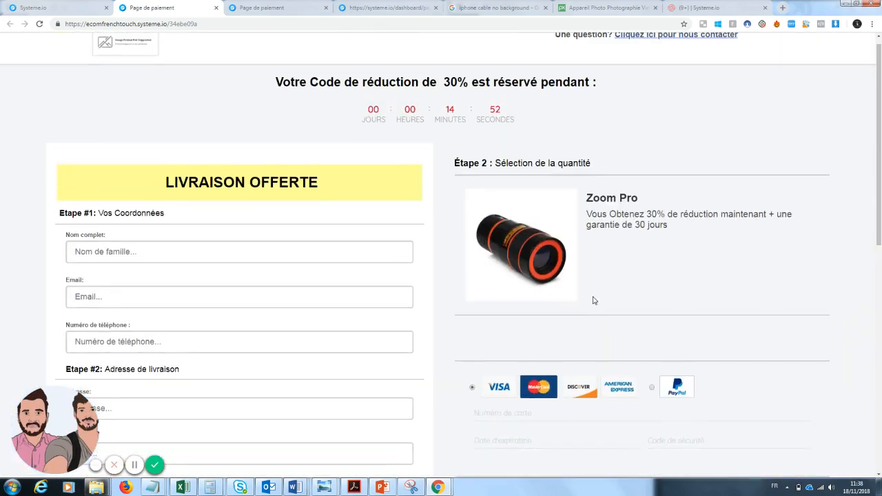
left_click(652, 388)
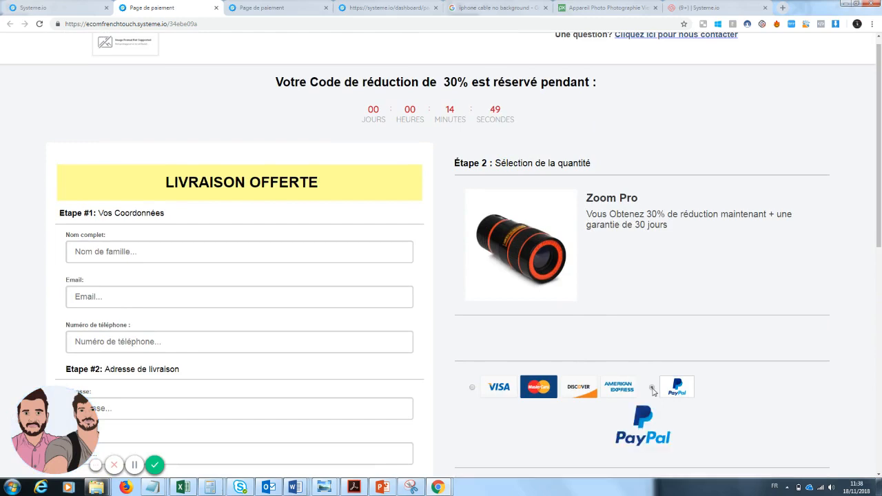
left_click(473, 391)
Review the whole previewed page, from the header contact link and product section down to the order bump
left_click_drag(880, 168, 879, 341)
left_click_drag(880, 369, 868, 89)
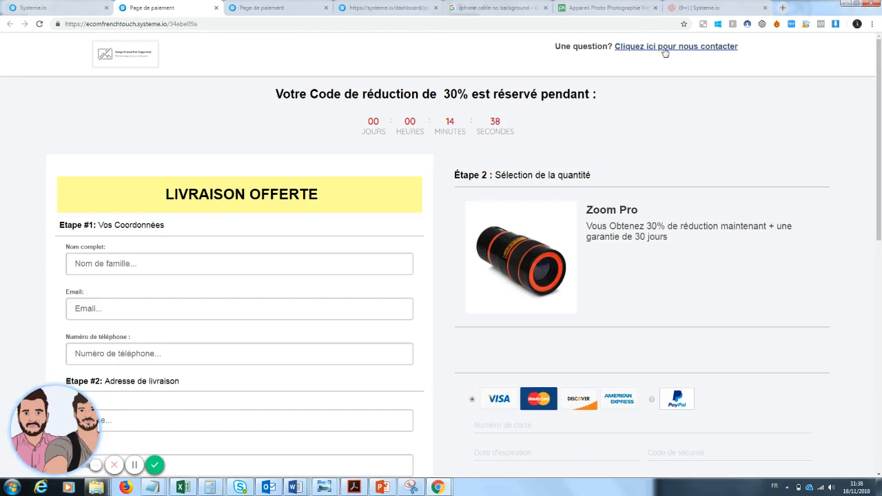
left_click_drag(881, 125, 880, 177)
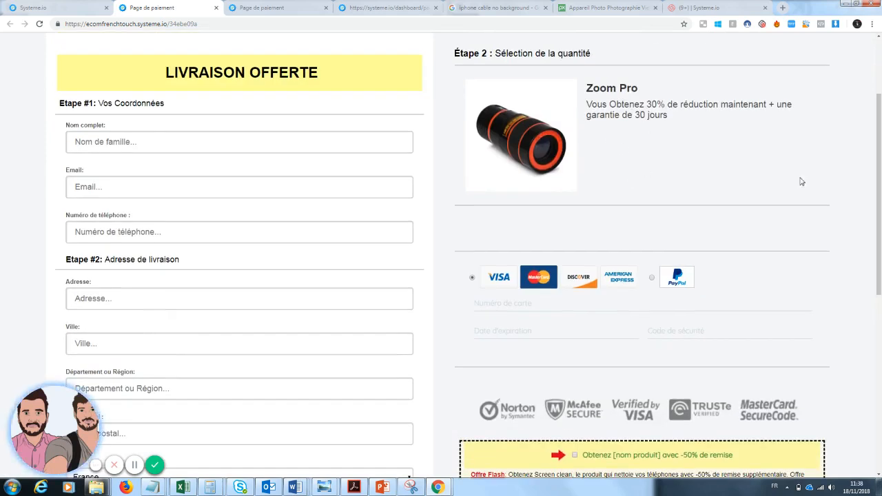
scroll(572, 324, "down", 2)
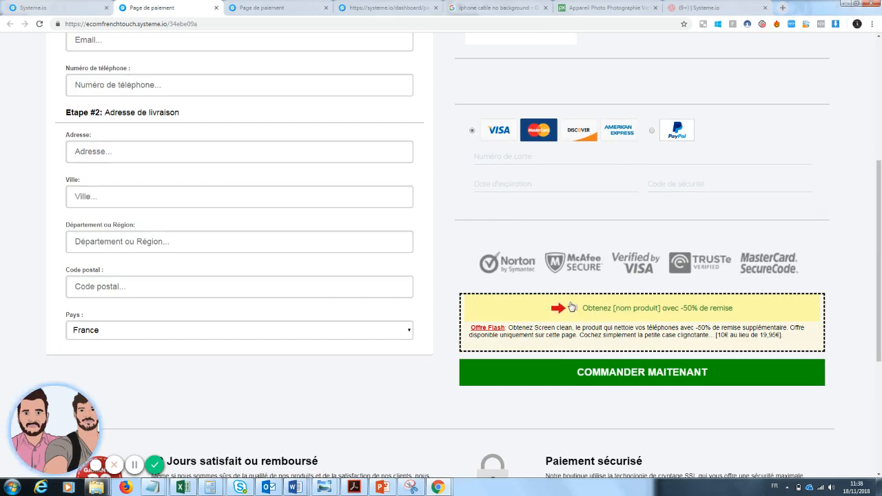
left_click_drag(881, 269, 880, 143)
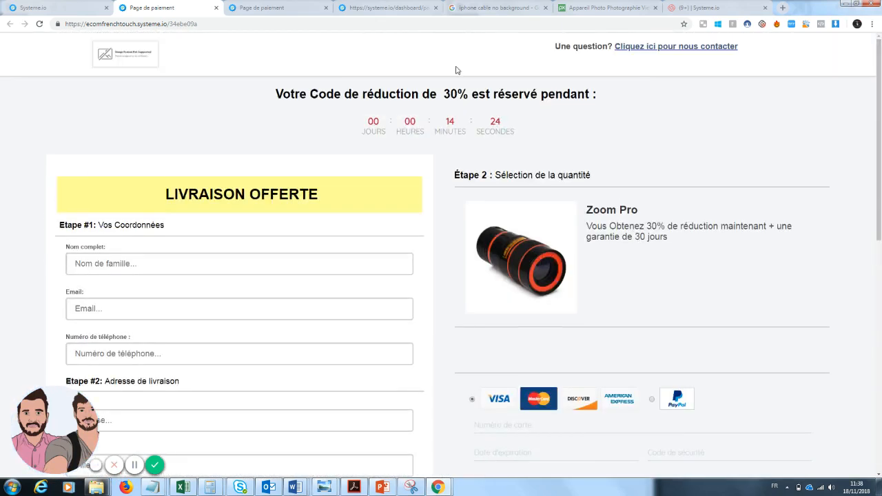
Close the preview and copy the payment page's link from its access path setting
left_click(216, 8)
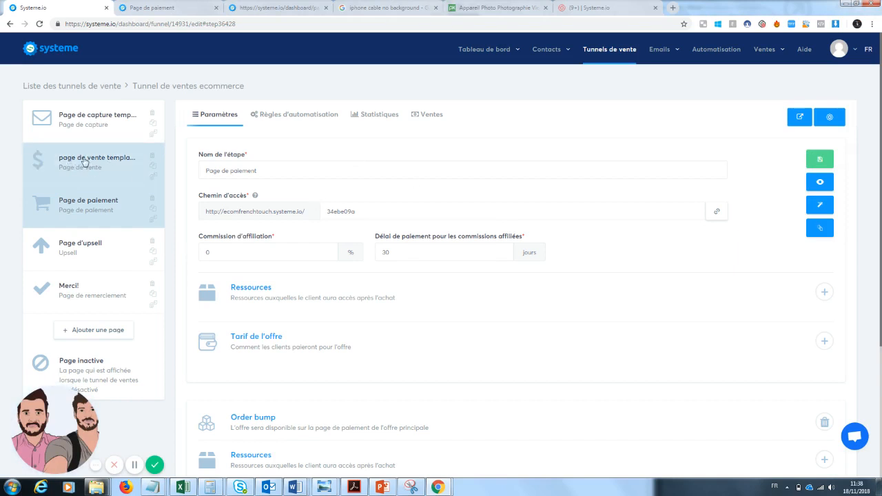
left_click(720, 213)
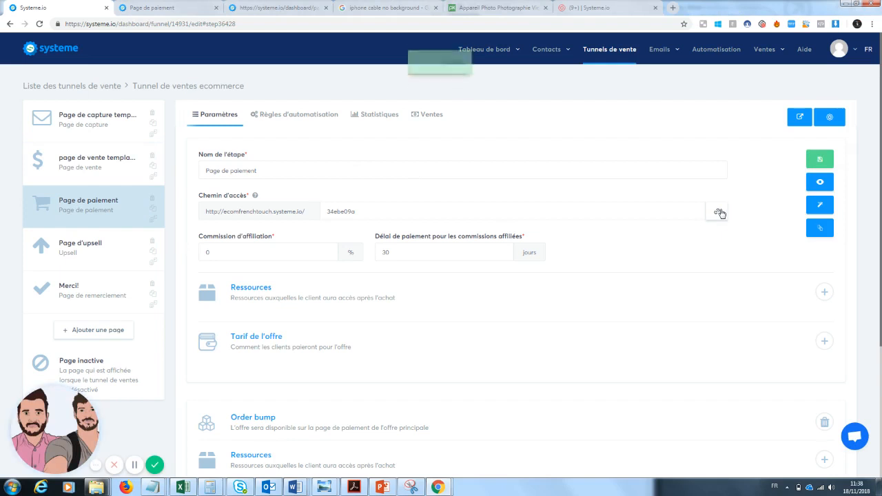
Save the payment page's step settings and open the sales page "page de vente template" for editing
left_click(820, 158)
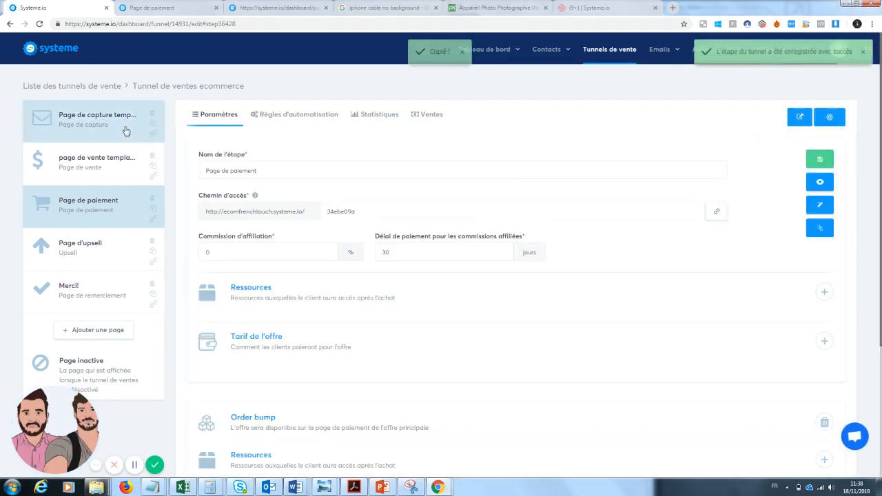
left_click(86, 165)
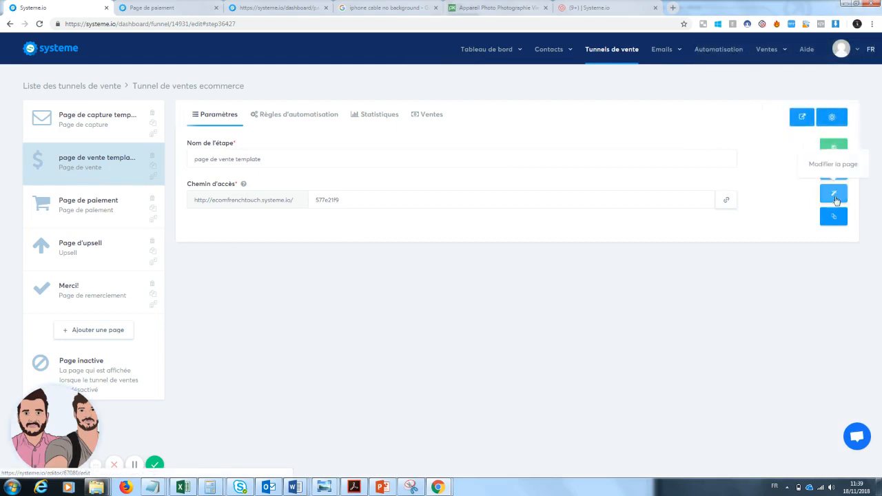
left_click(834, 195)
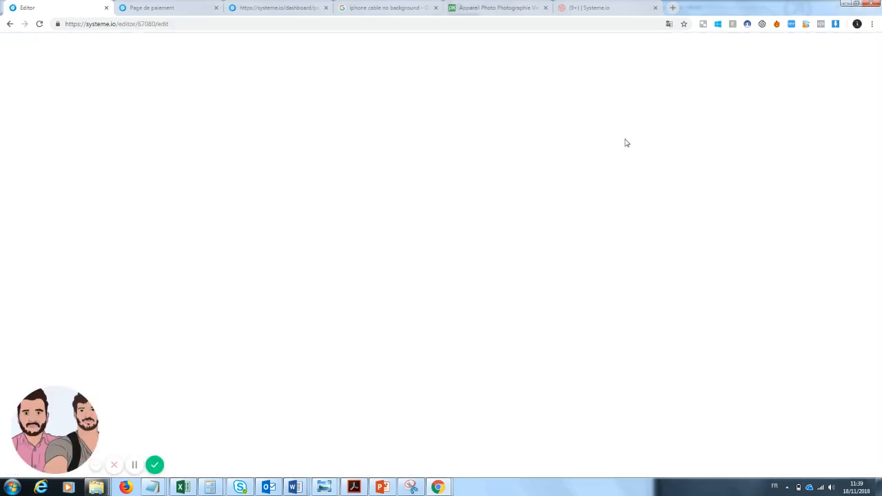
scroll(830, 229, "down", 2)
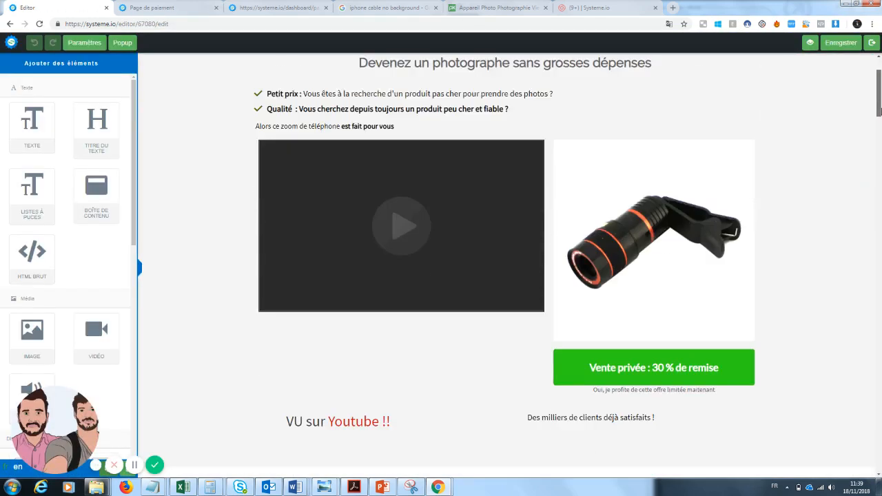
scroll(667, 243, "down", 3)
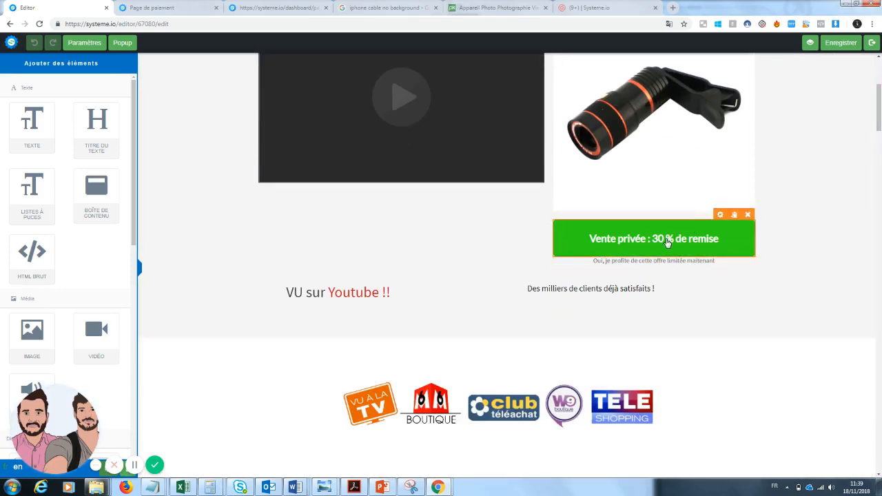
left_click(668, 242)
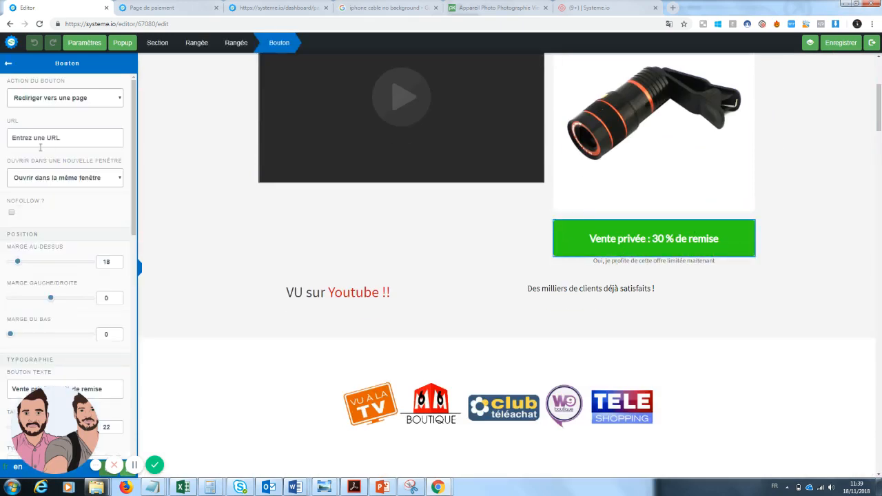
left_click(76, 137)
key("ctrl+v")
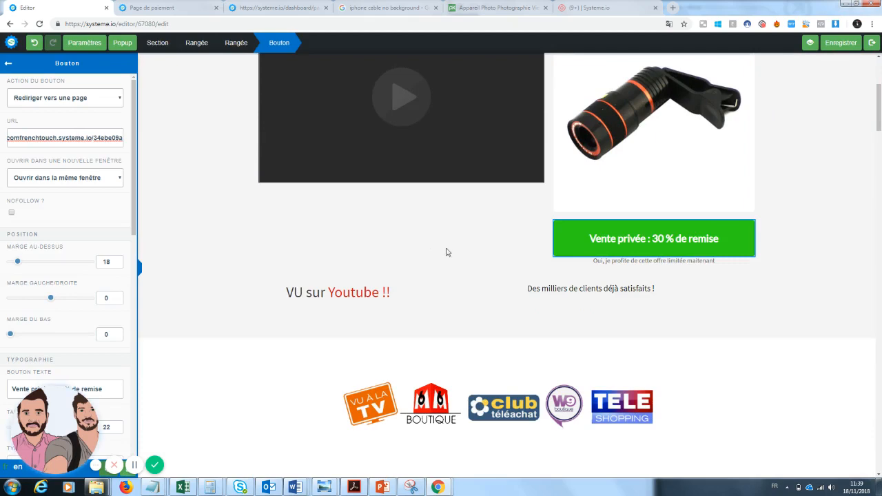
Set the copied payment page URL as the target of the "Je demande ma remise de 30% maitenant" button
left_click_drag(879, 129, 881, 307)
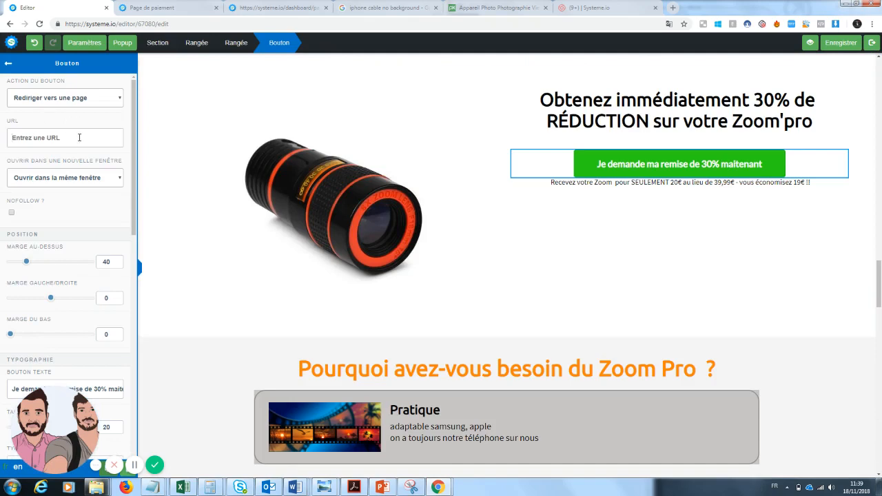
left_click(79, 138)
key("ctrl+v")
left_click(834, 305)
Set the copied payment page URL as the target of the "Recevez vos 30% de réduction" button
scroll(835, 304, "down", 10)
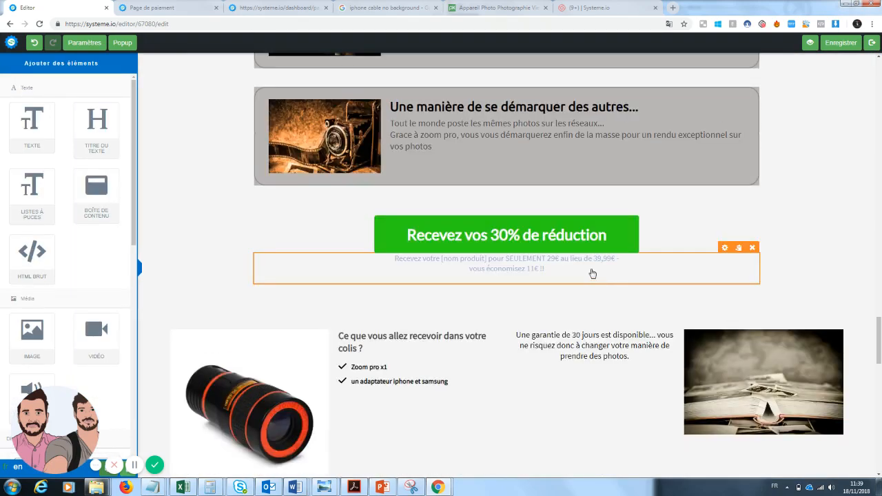
left_click(532, 225)
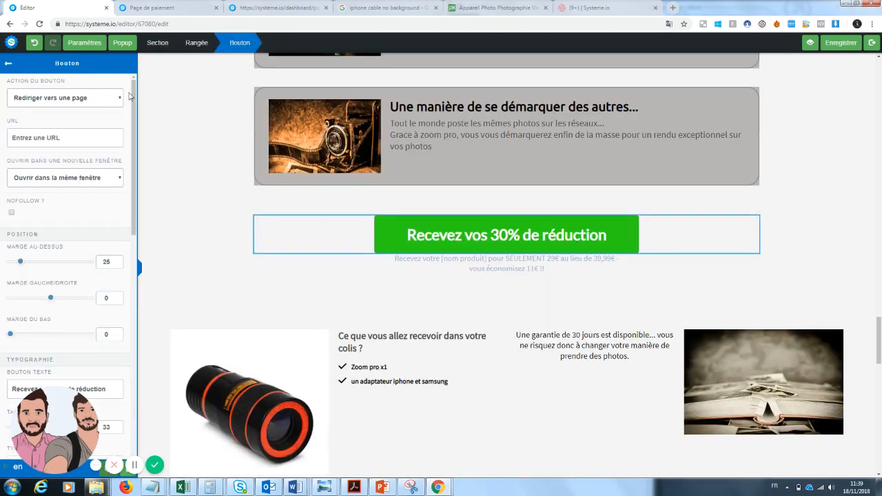
key("ctrl+v")
left_click(741, 274)
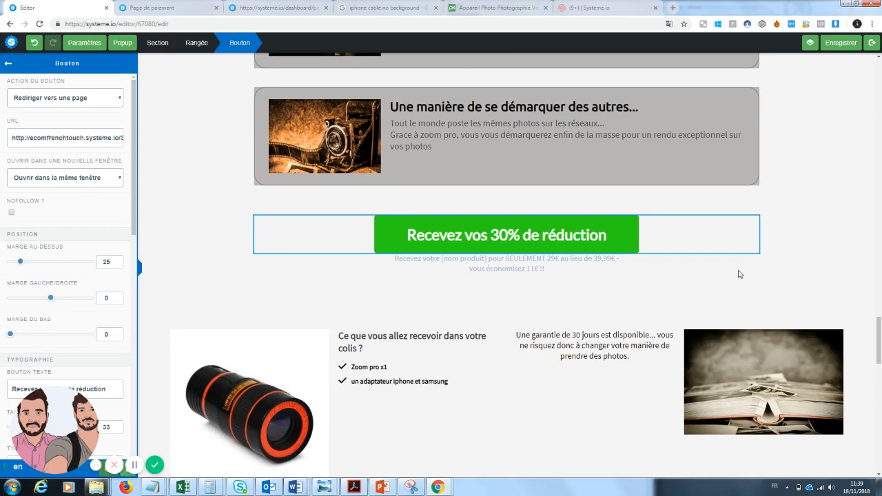
Link the "Obtenez votre remise de 30% de réduction" button below the final countdown to the copied payment page URL
left_click_drag(879, 342, 880, 445)
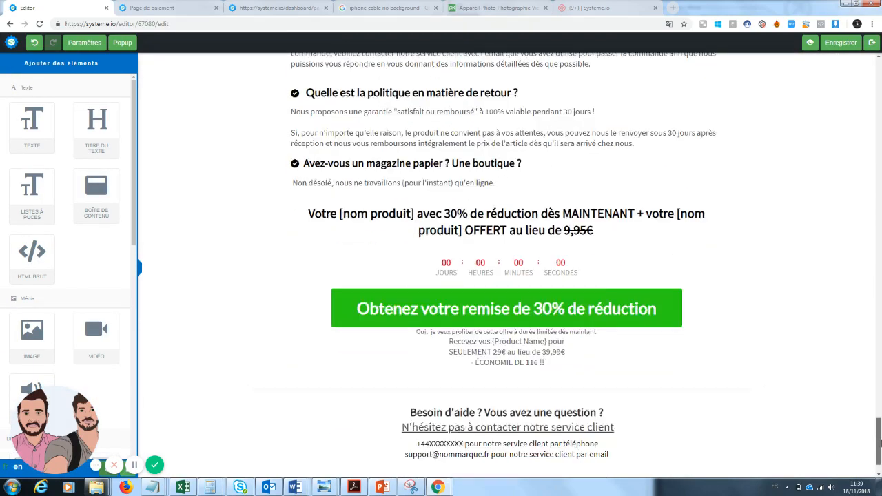
left_click(506, 309)
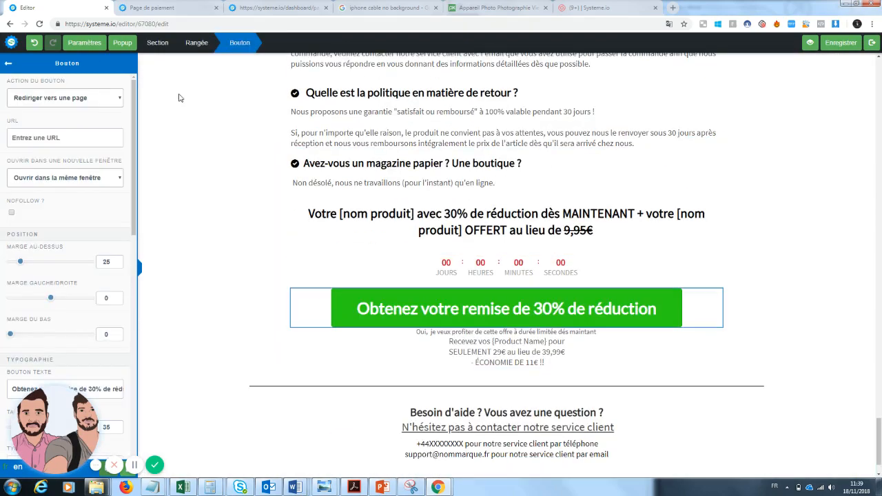
left_click(50, 136)
key("ctrl+v")
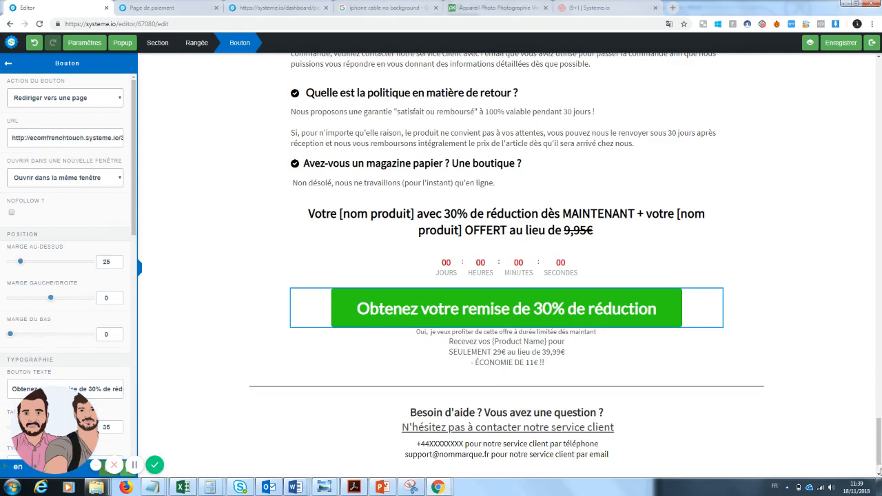
left_click(868, 300)
Save the sales page and test its final discount button in a preview
left_click(850, 42)
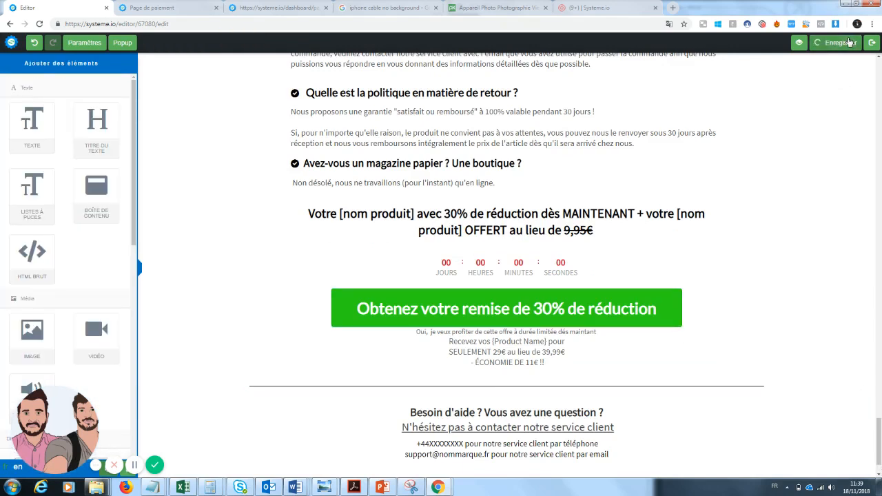
left_click(808, 43)
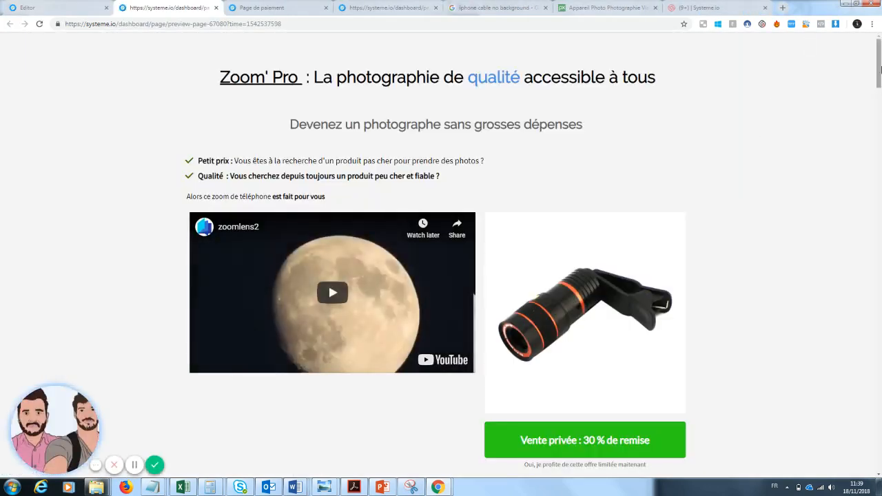
left_click_drag(881, 70, 874, 431)
left_click(566, 305)
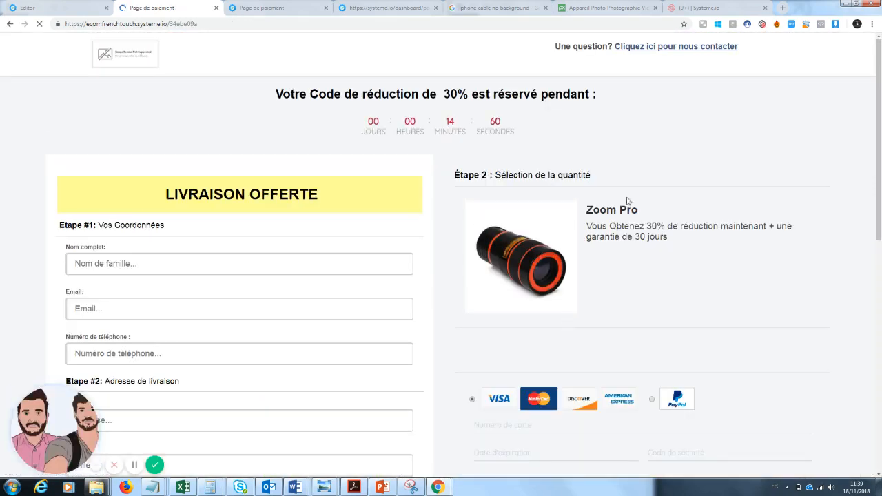
Review the linked payment page from the countdown and customer form down to the payment options, order bump and order button
left_click_drag(880, 138, 881, 104)
scroll(577, 196, "down", 2)
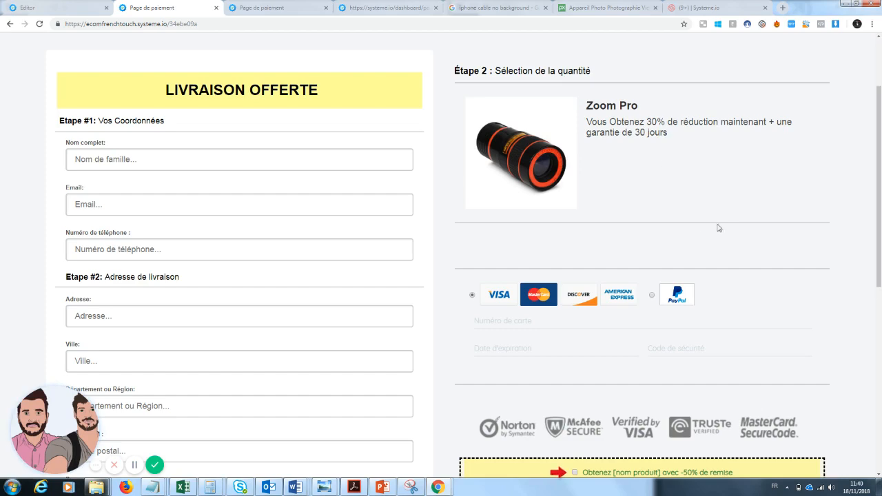
scroll(789, 201, "down", 1)
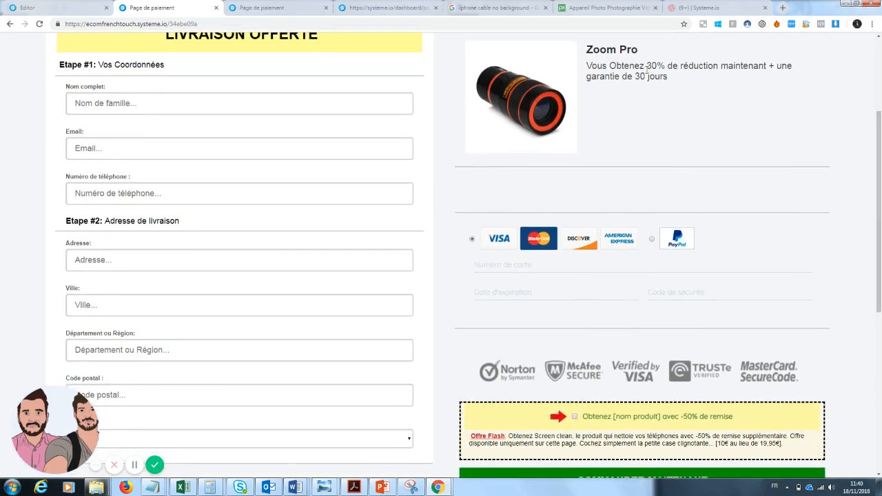
scroll(724, 132, "down", 4)
scroll(558, 197, "up", 5)
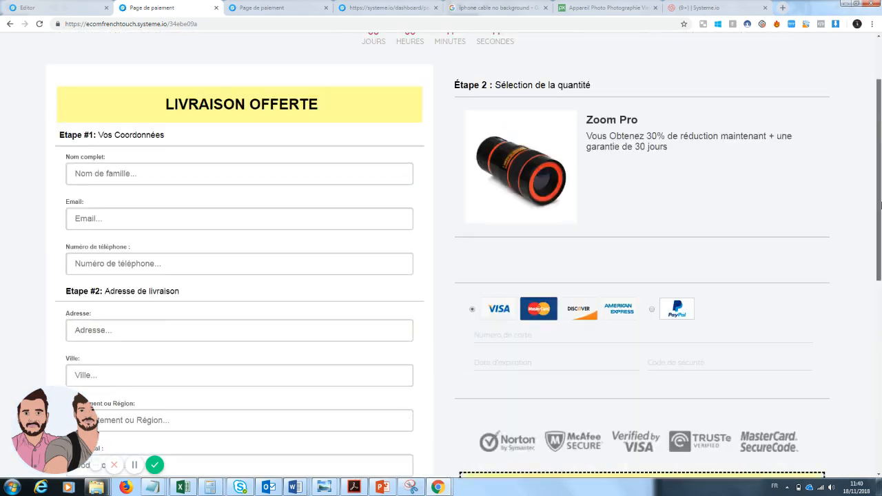
scroll(668, 376, "down", 2)
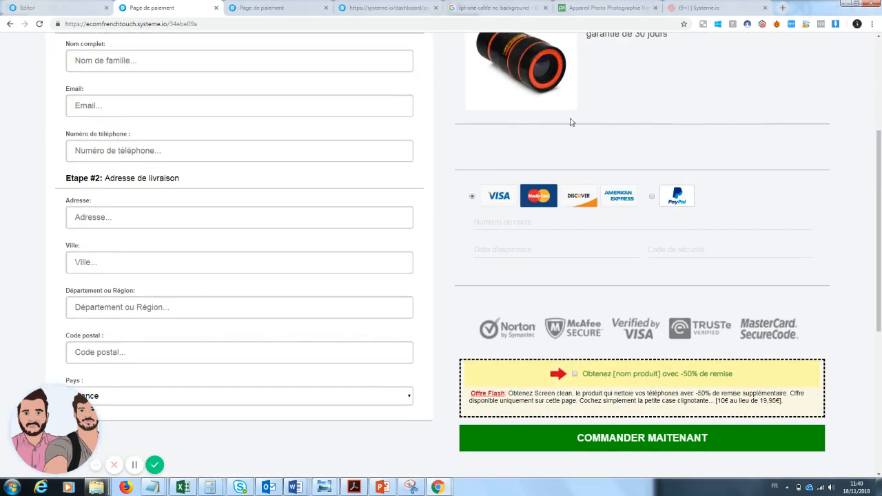
left_click_drag(880, 196, 879, 97)
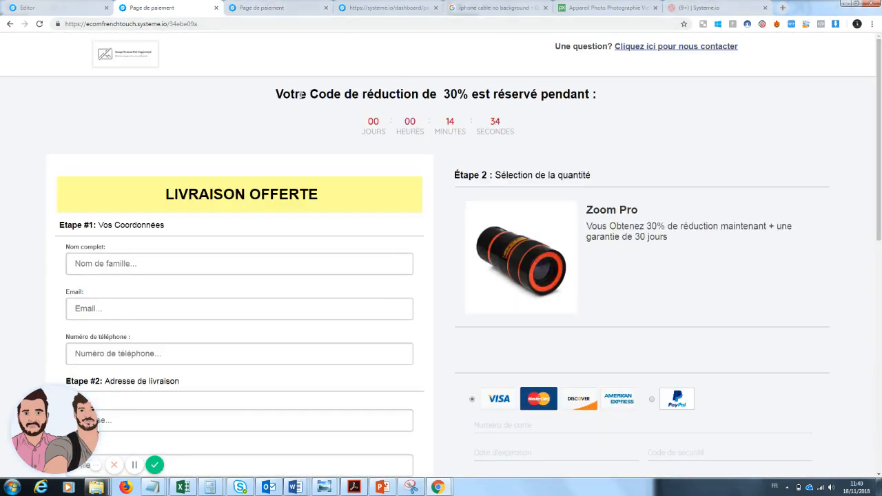